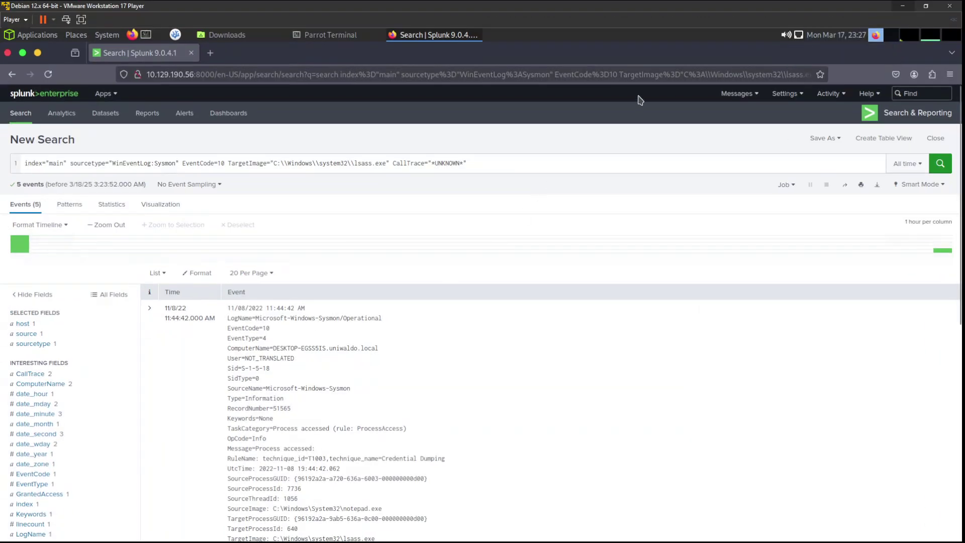
# - Check the target URL in the first question on the HTB Academy course page
pyautogui.click(898, 7)
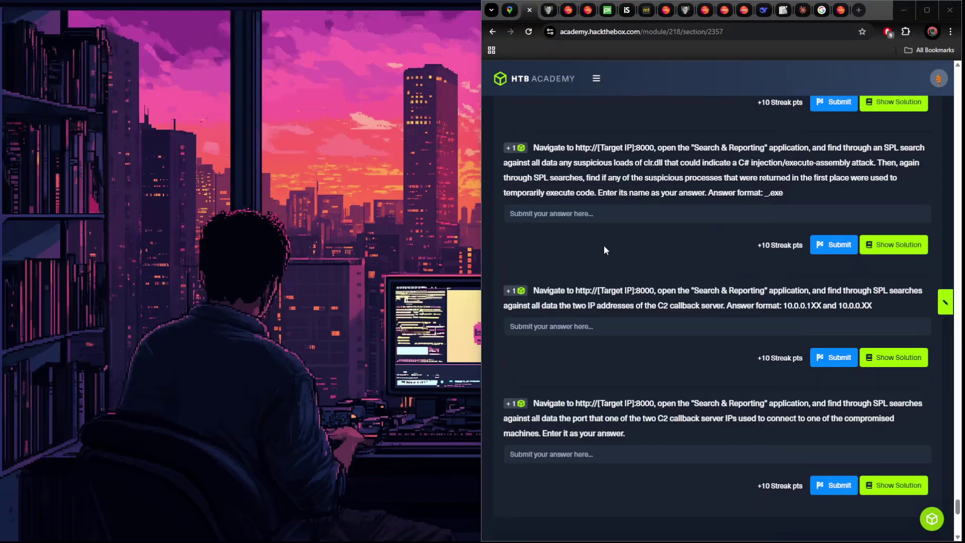
pyautogui.scroll(5, 618, 259)
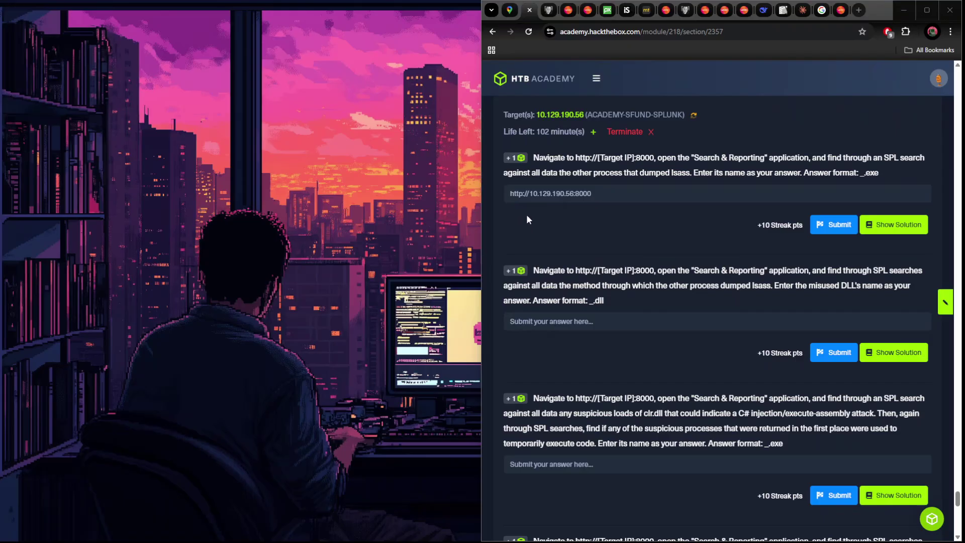
pyautogui.click(538, 160)
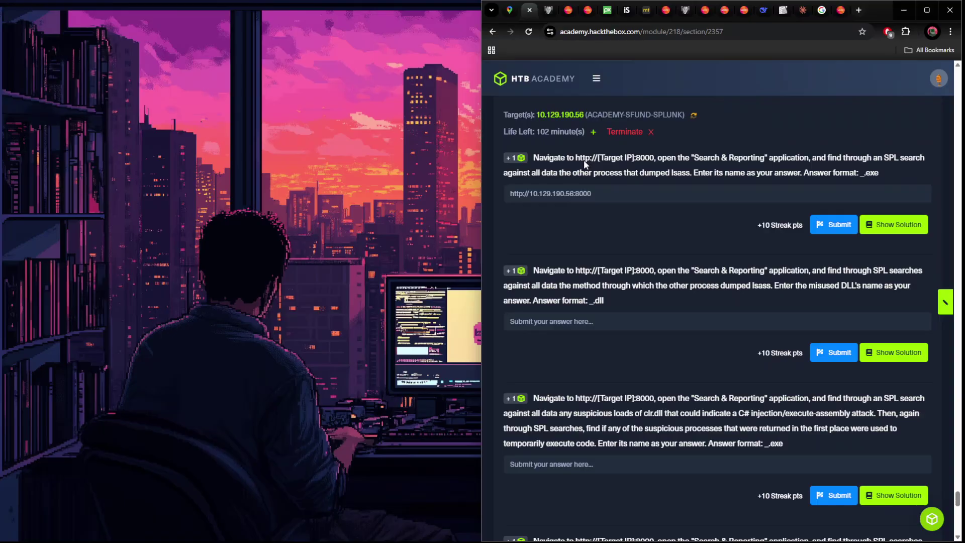
pyautogui.moveTo(583, 163); pyautogui.dragTo(621, 165)
pyautogui.click(818, 183)
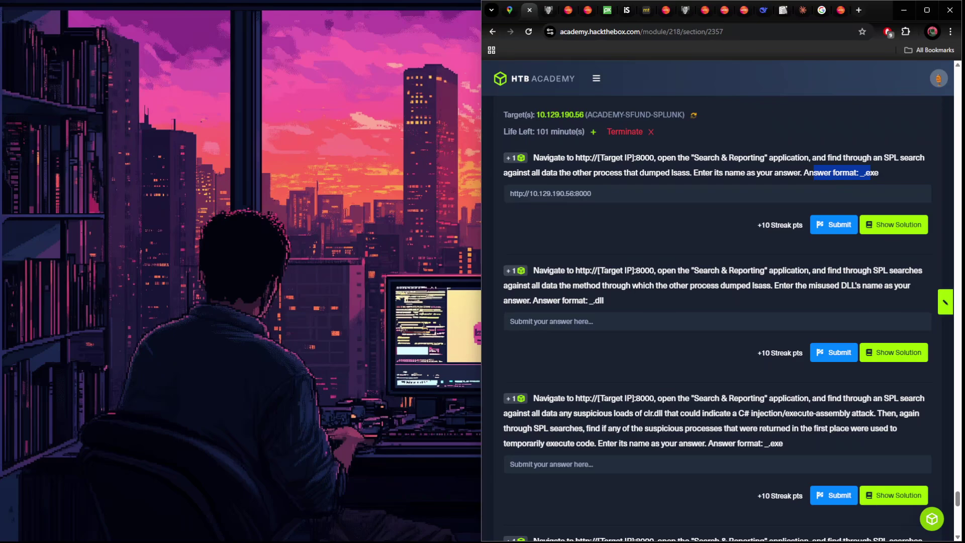
# - Delete the old lsass.exe query and reopen Search & Reporting from the Splunk home page
pyautogui.hotkey('alt', 'Tab')
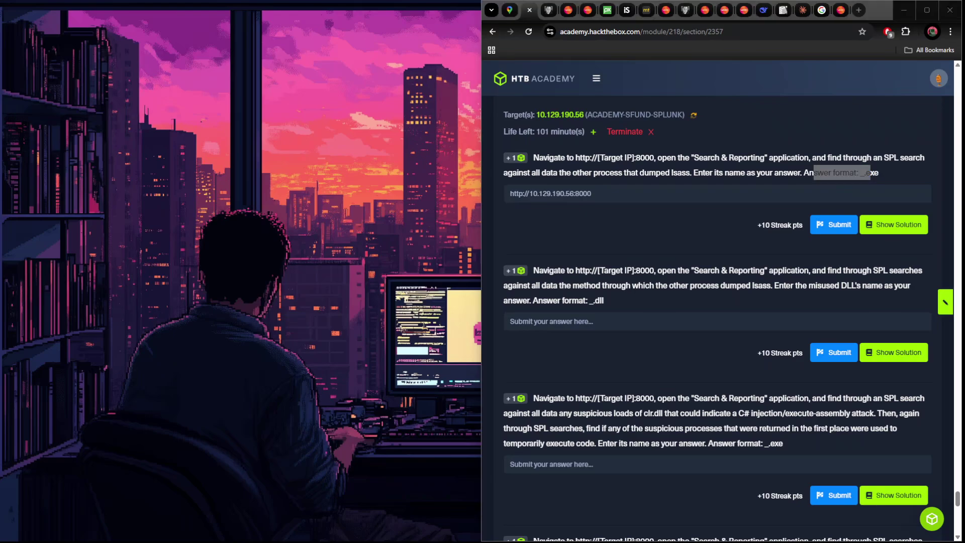
pyautogui.scroll(-5, 296, 310)
pyautogui.scroll(5, 310, 312)
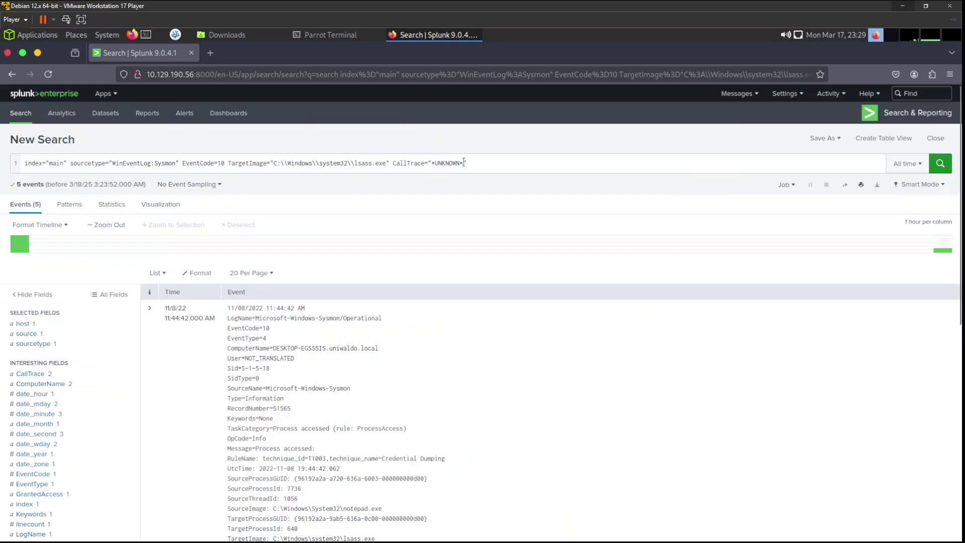
pyautogui.moveTo(449, 163); pyautogui.dragTo(25, 163)
pyautogui.hotkey('shift', 'End')
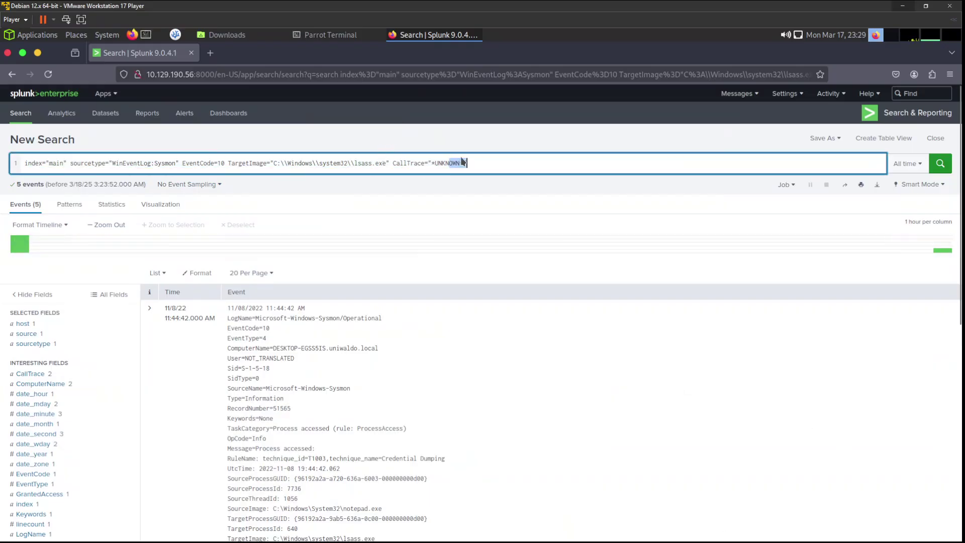
pyautogui.click(483, 162)
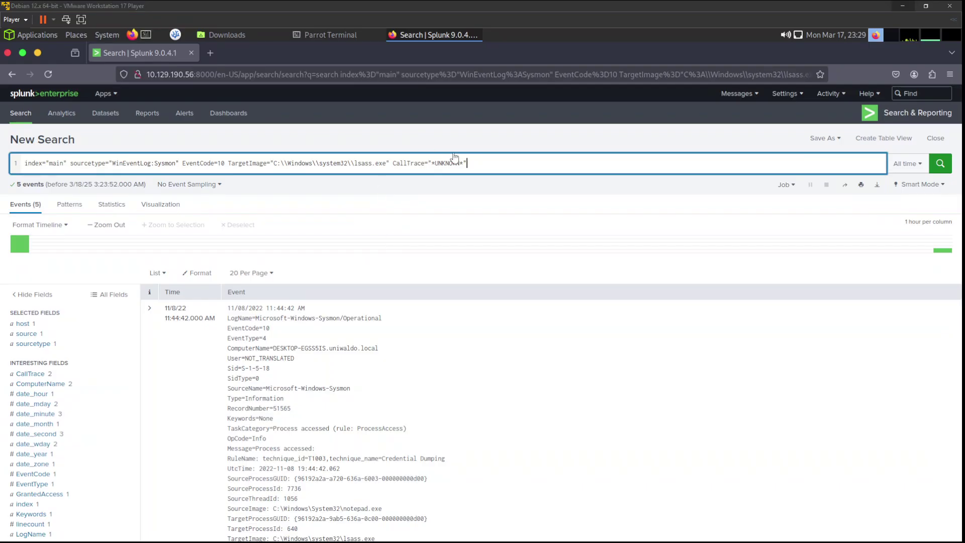
pyautogui.hotkey('ctrl', 'a')
pyautogui.press('BackSpace')
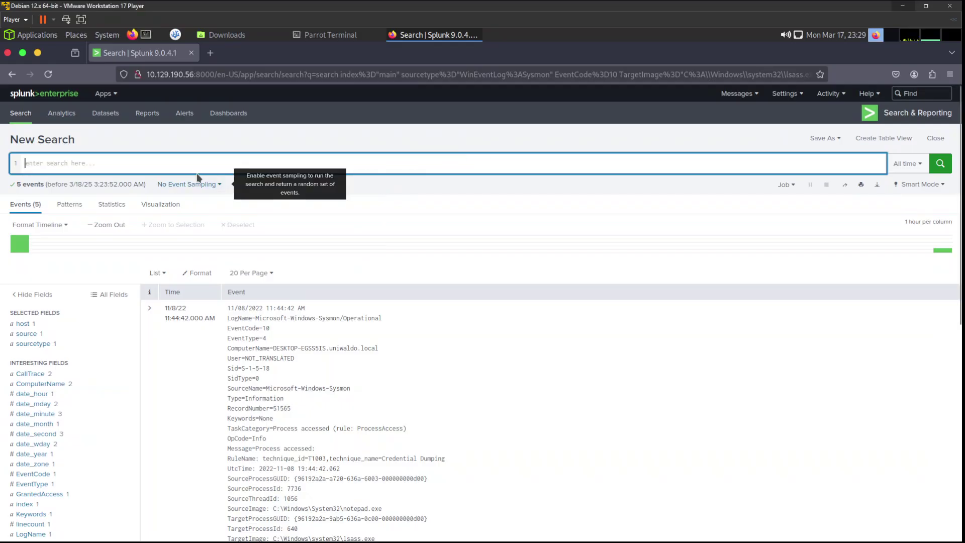
pyautogui.click(29, 101)
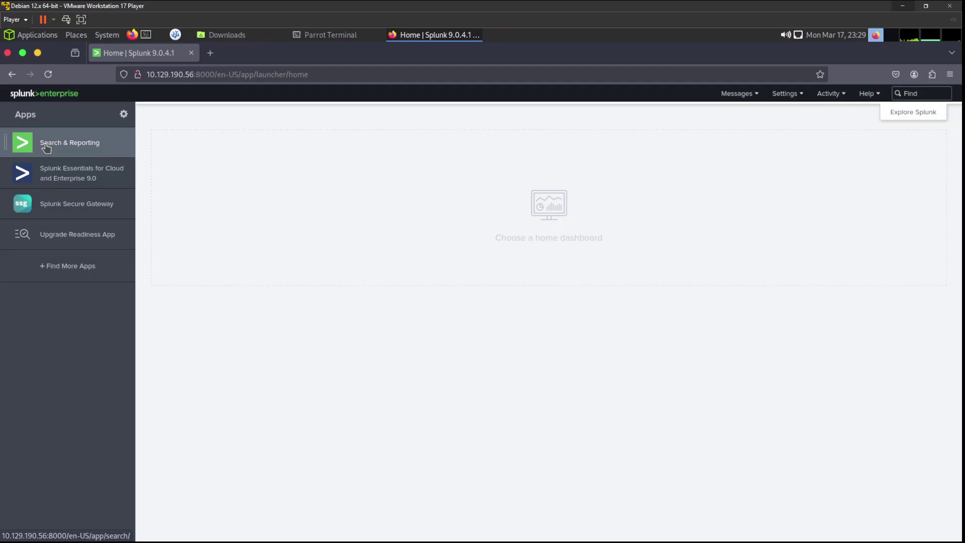
pyautogui.click(45, 148)
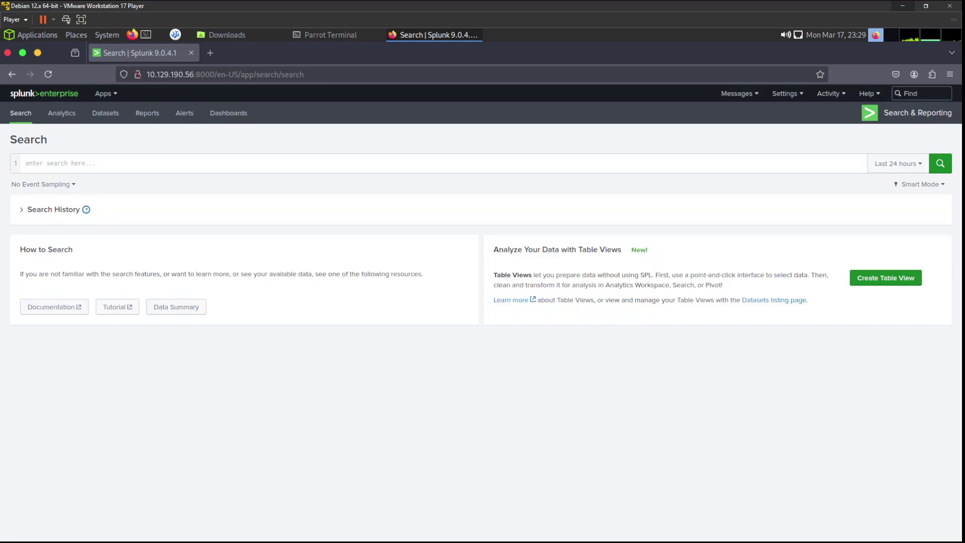
# - Set the search time range to All time
pyautogui.click(77, 162)
pyautogui.click(889, 161)
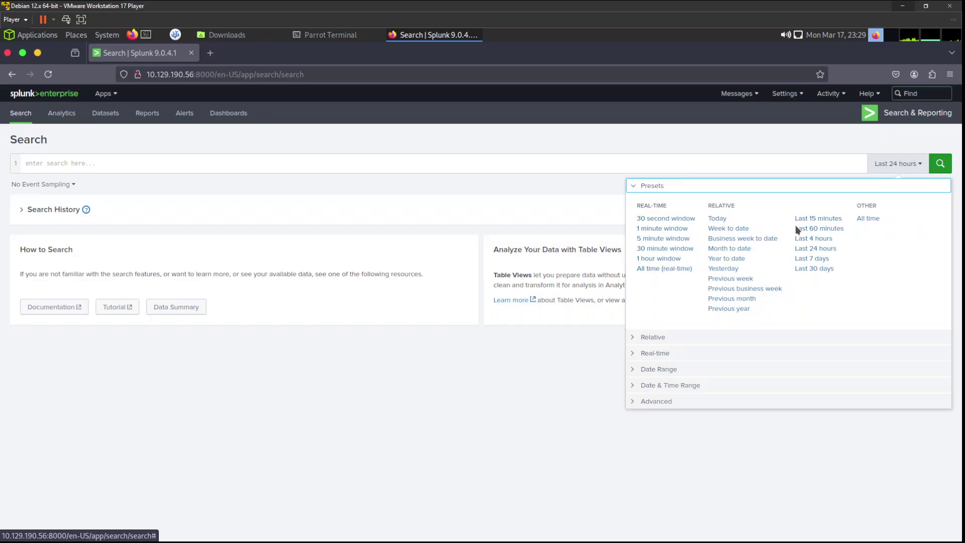
pyautogui.click(868, 219)
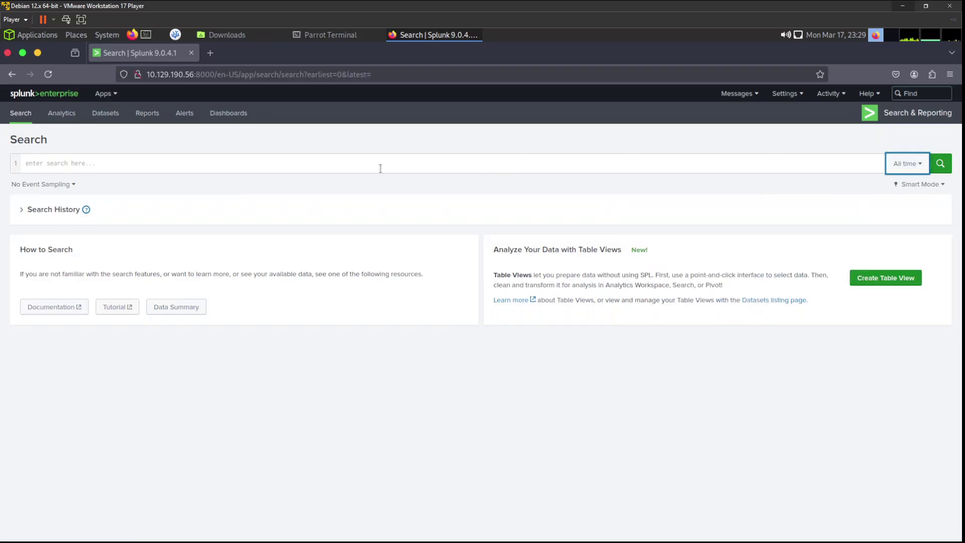
# - Enter the query index="main" sourcetype="WinEventLog:Sysmon" EventCode=10 in the search box
pyautogui.click(354, 164)
pyautogui.write('index')
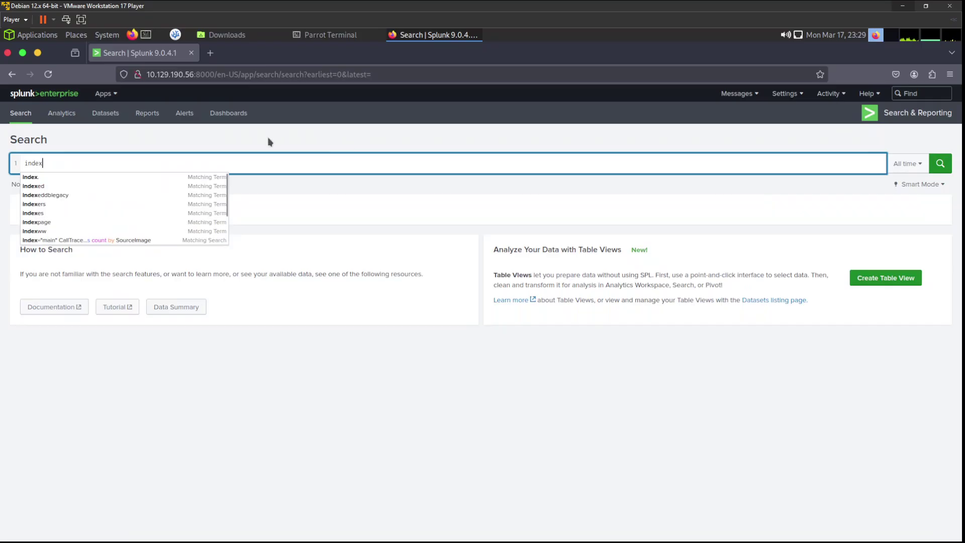
pyautogui.write('=')
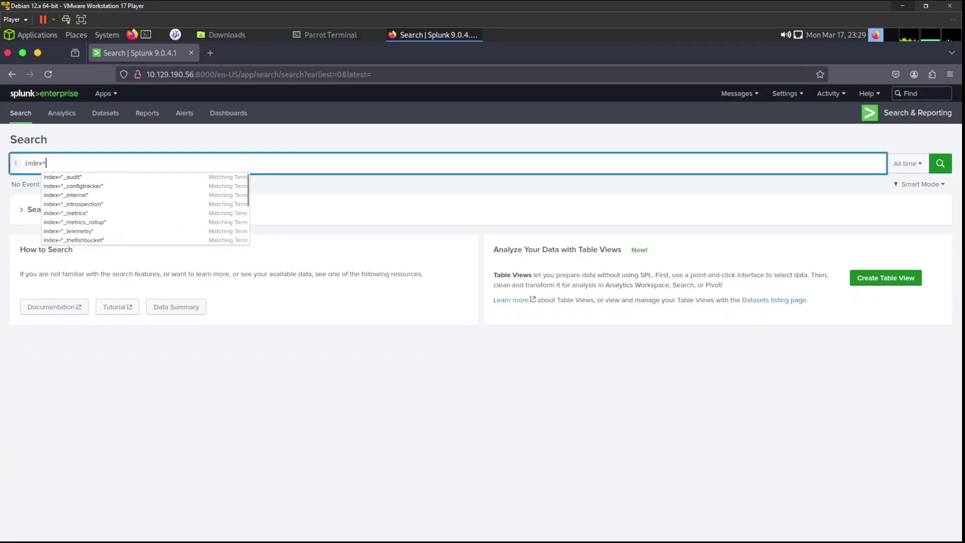
pyautogui.write('"')
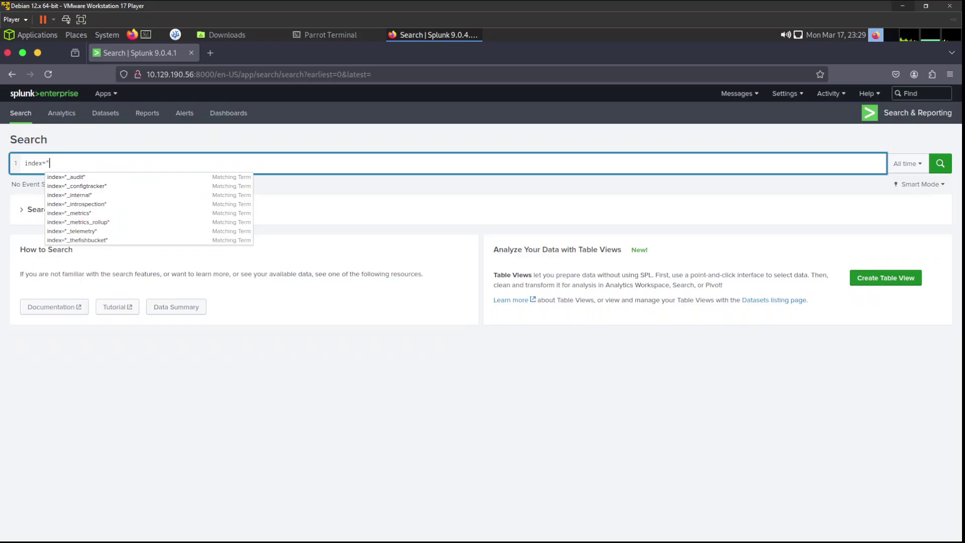
pyautogui.write('main')
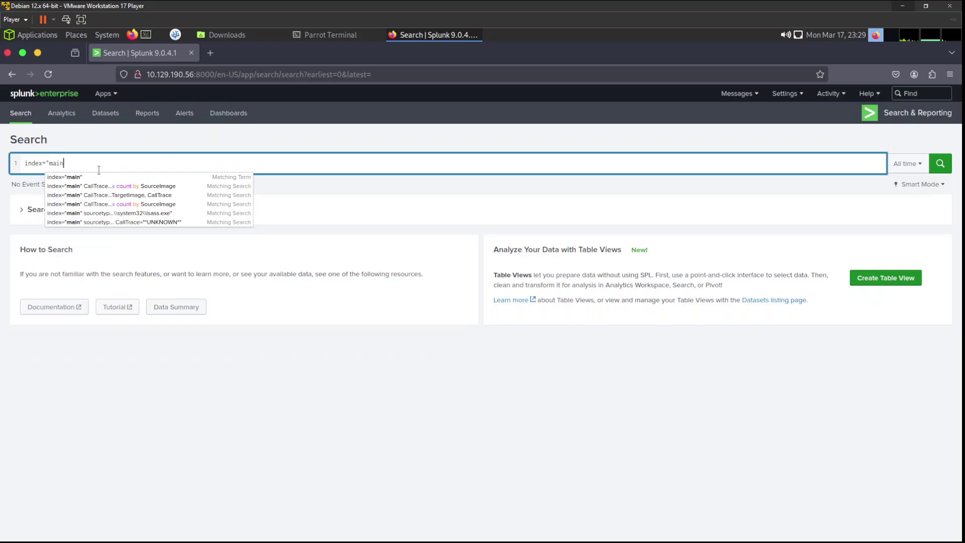
pyautogui.write('" ')
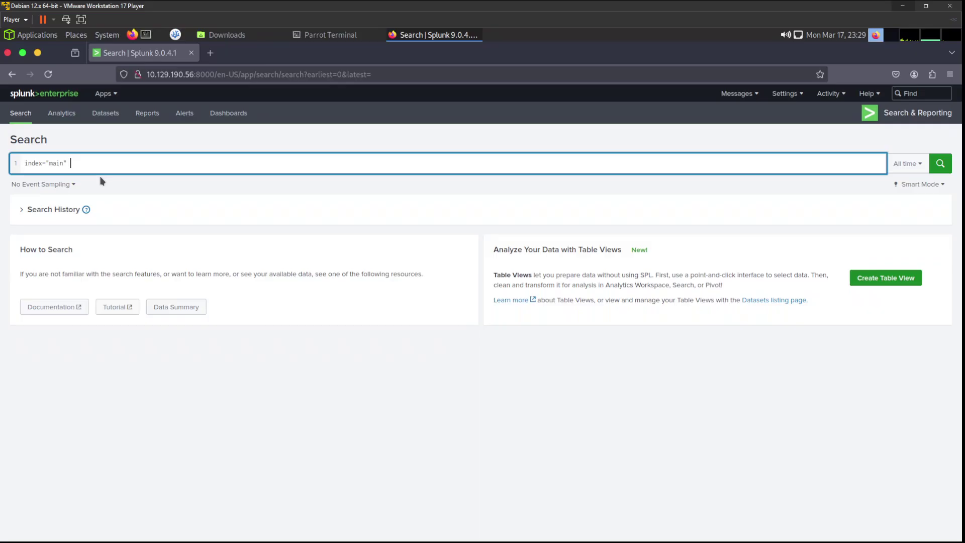
pyautogui.write('sourt')
pyautogui.press('BackSpace')
pyautogui.press('BackSpace')
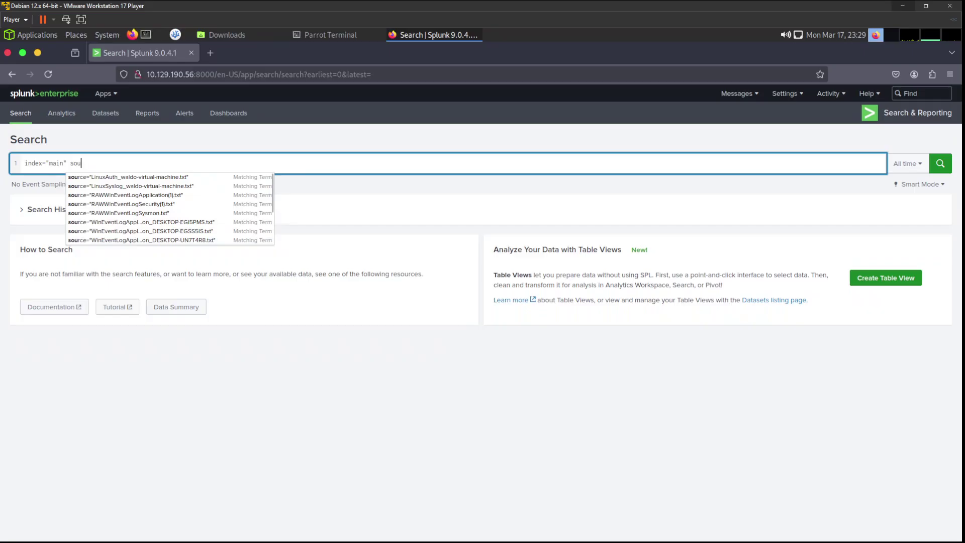
pyautogui.write('rcety')
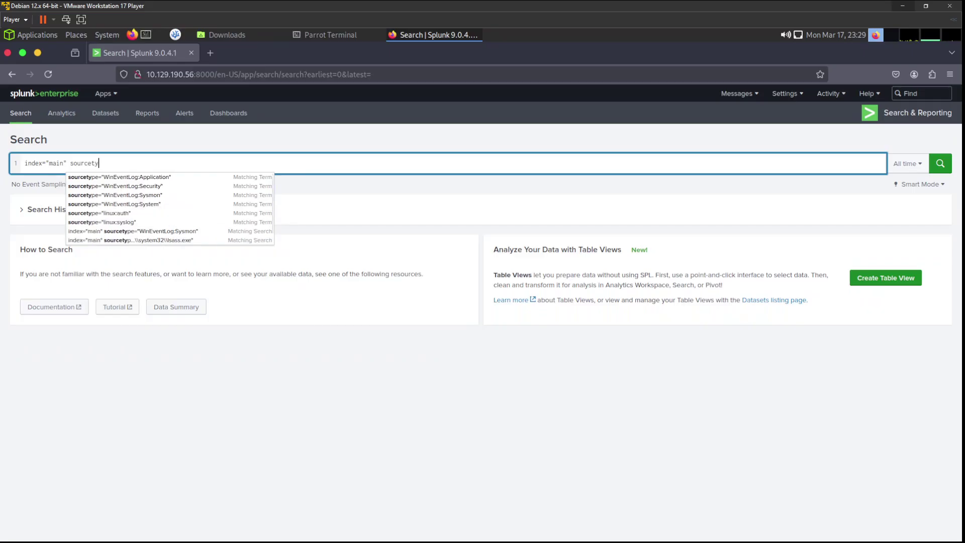
pyautogui.press('Down')
pyautogui.press('Down')
pyautogui.press('Down')
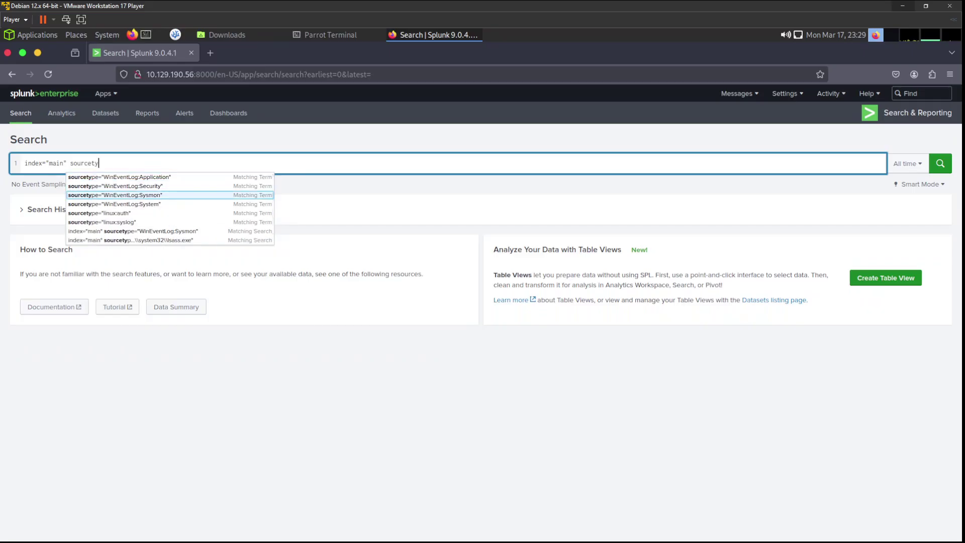
pyautogui.press('Down')
pyautogui.press('Up')
pyautogui.press('Return')
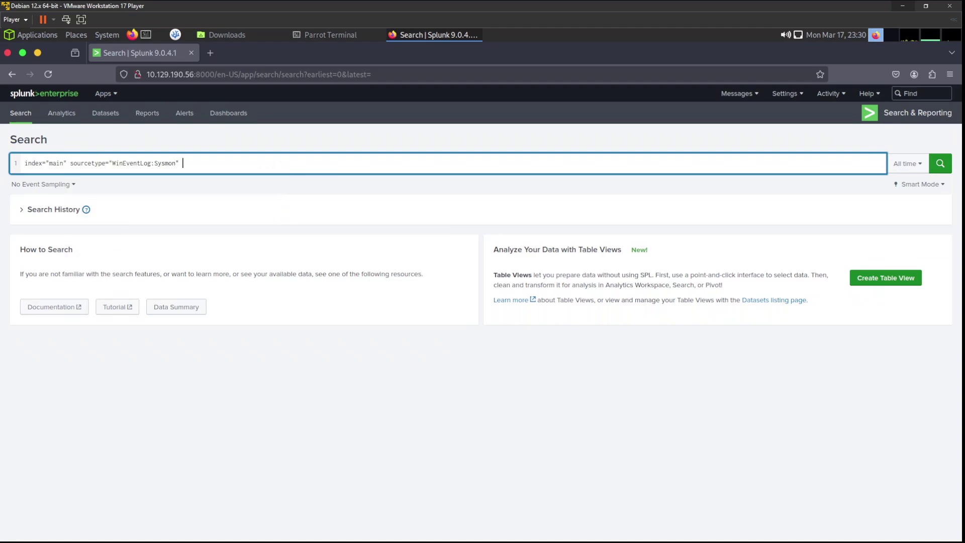
pyautogui.write('Event')
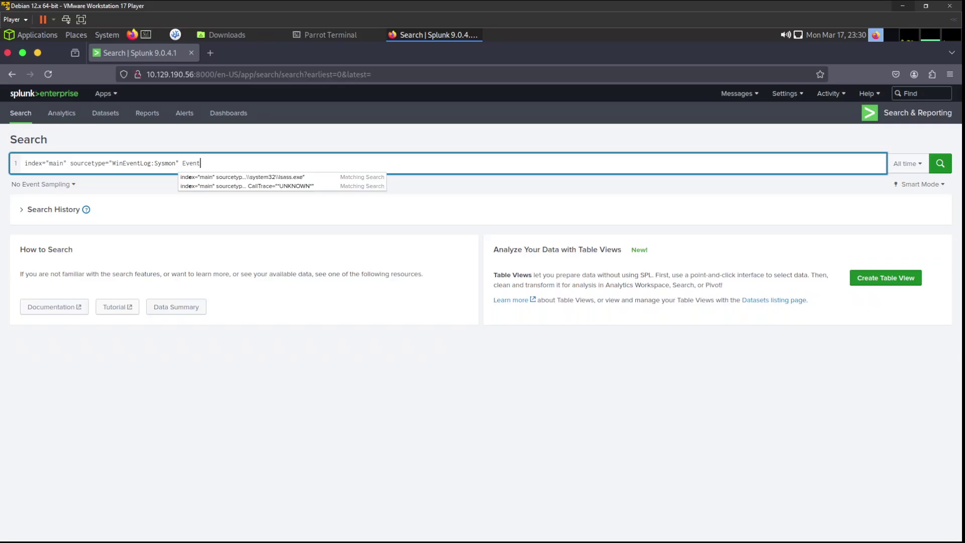
pyautogui.write('C')
pyautogui.press('BackSpace')
pyautogui.press('BackSpace')
pyautogui.write('tCode=10')
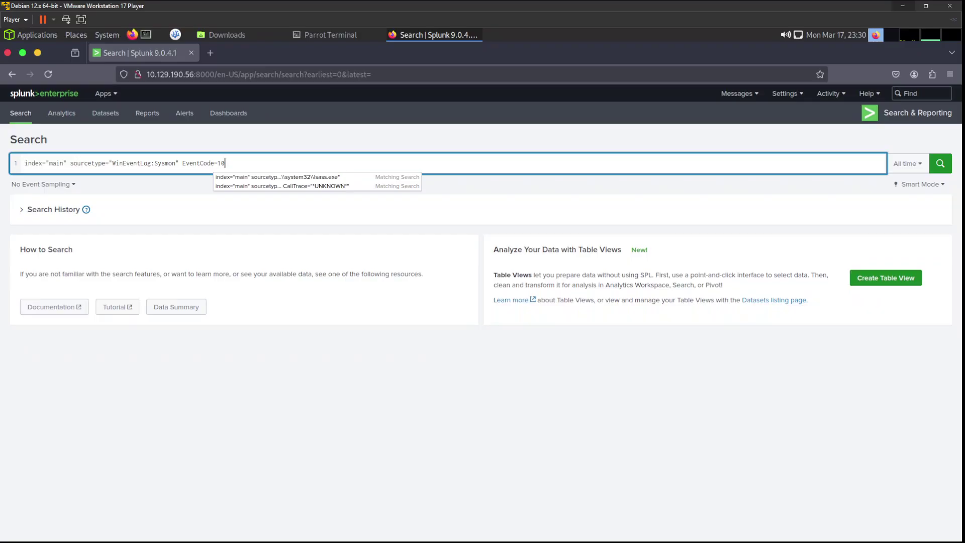
pyautogui.click(900, 10)
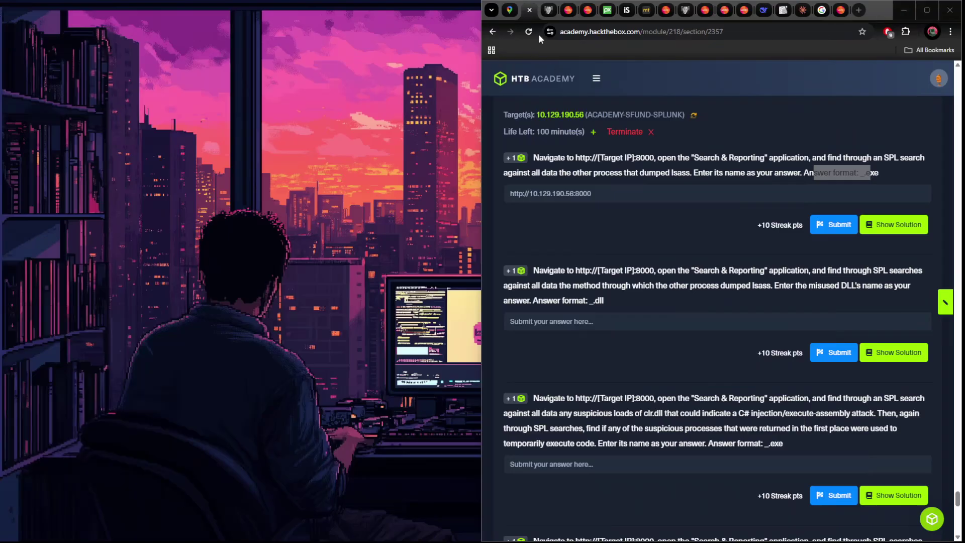
pyautogui.click(547, 14)
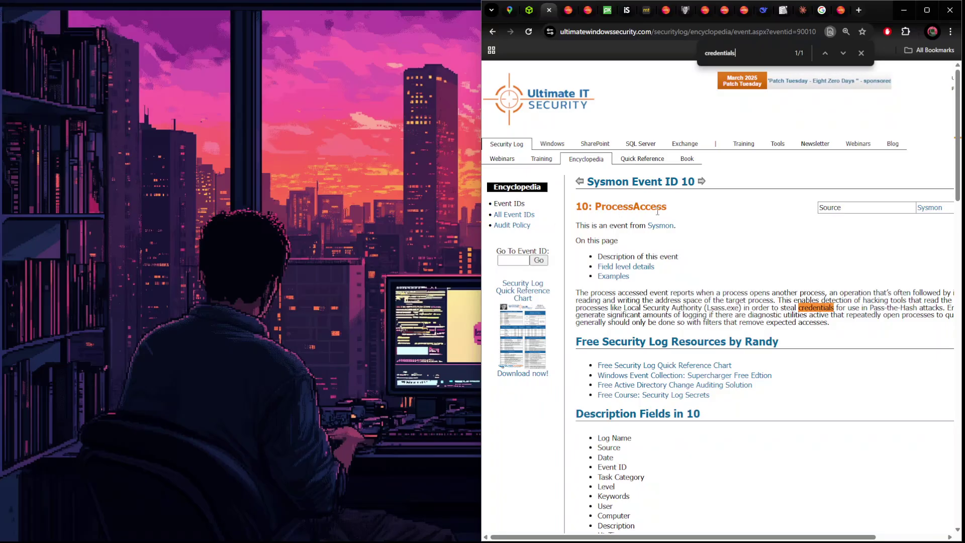
pyautogui.moveTo(575, 225); pyautogui.dragTo(599, 225)
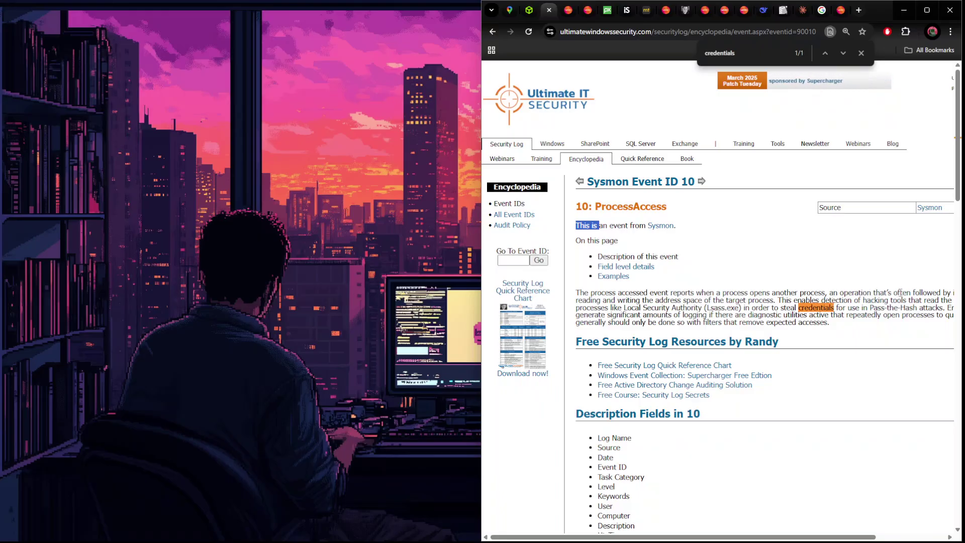
pyautogui.moveTo(920, 293); pyautogui.dragTo(961, 298)
pyautogui.click(962, 297)
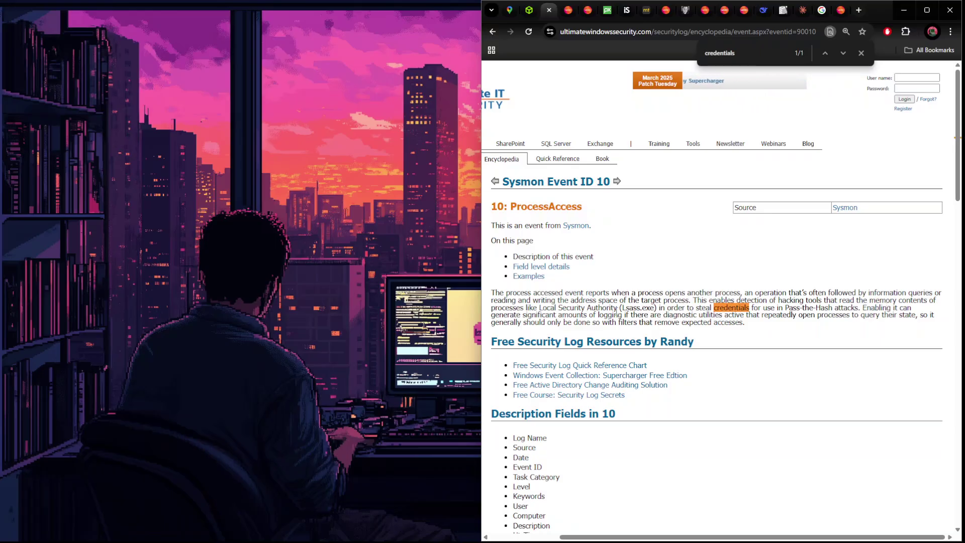
pyautogui.moveTo(624, 308); pyautogui.dragTo(627, 308)
pyautogui.hotkey('alt', 'Tab')
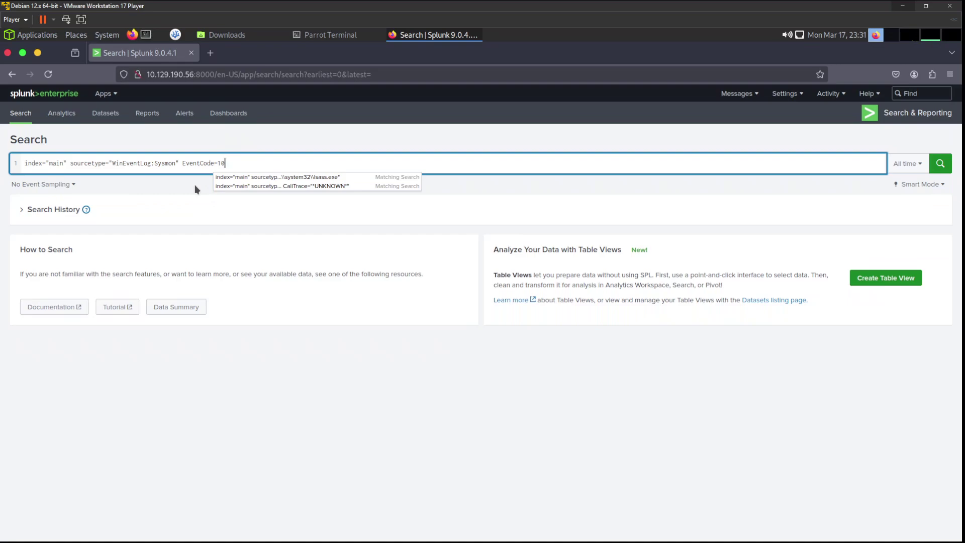
# - Run the Sysmon EventCode 10 search, returning 15,714 events
pyautogui.click(938, 166)
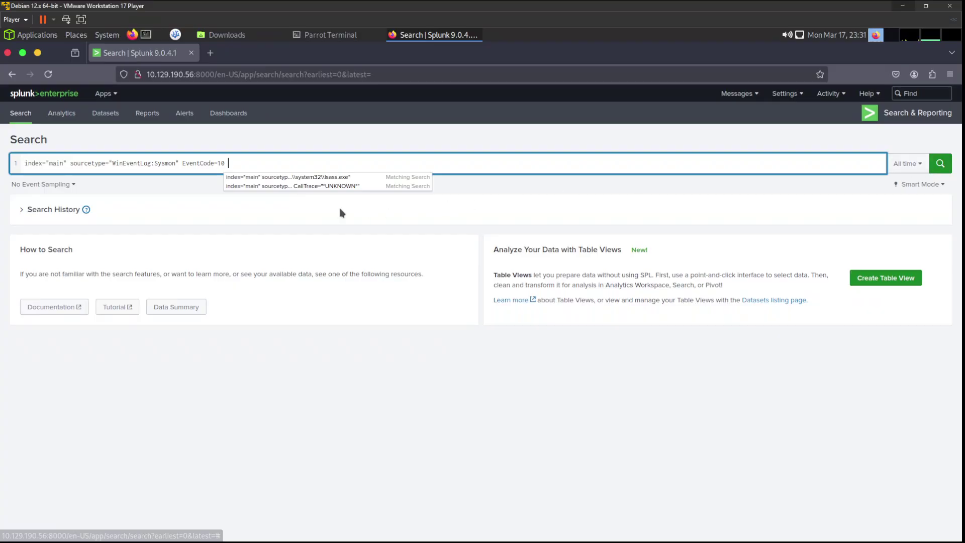
pyautogui.click(285, 161)
pyautogui.press('Return')
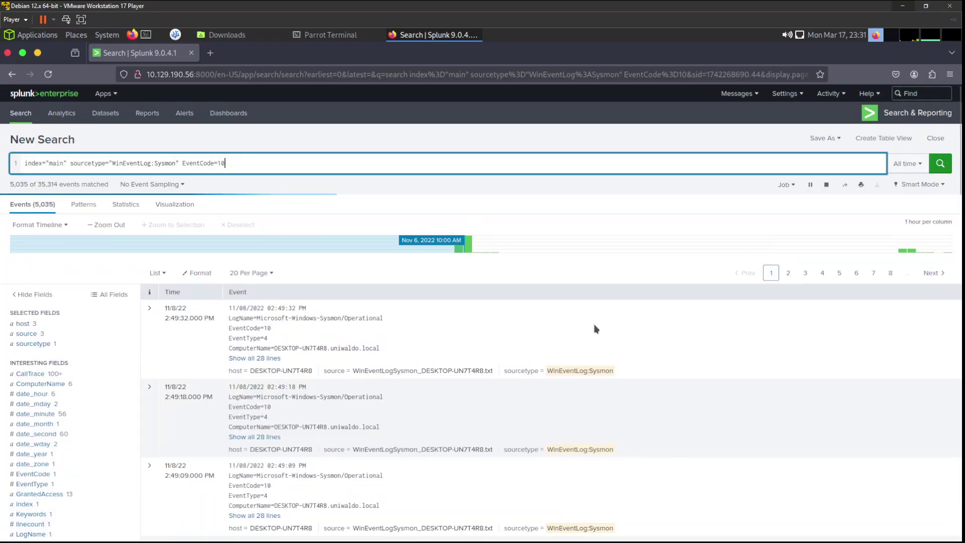
# - Expand all 28 lines of the first event and select the TargetImage field name
pyautogui.click(270, 358)
pyautogui.scroll(-1, 359, 354)
pyautogui.scroll(-5, 359, 354)
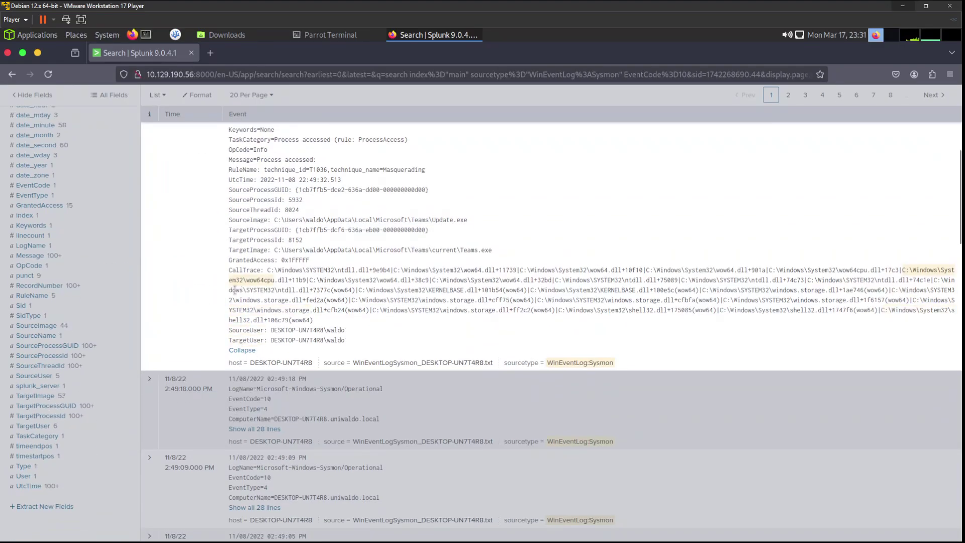
pyautogui.doubleClick(263, 249)
pyautogui.hotkey('ctrl', 'c')
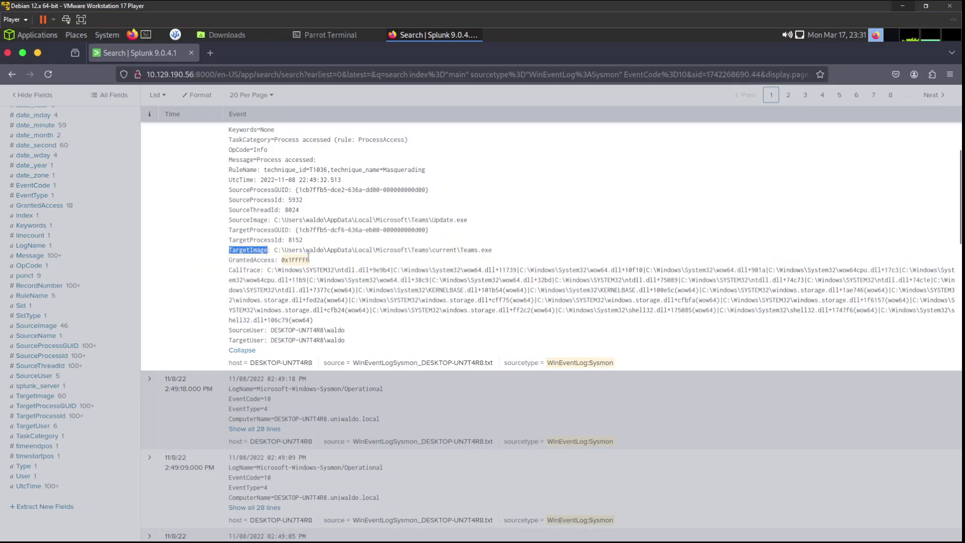
pyautogui.scroll(5, 234, 231)
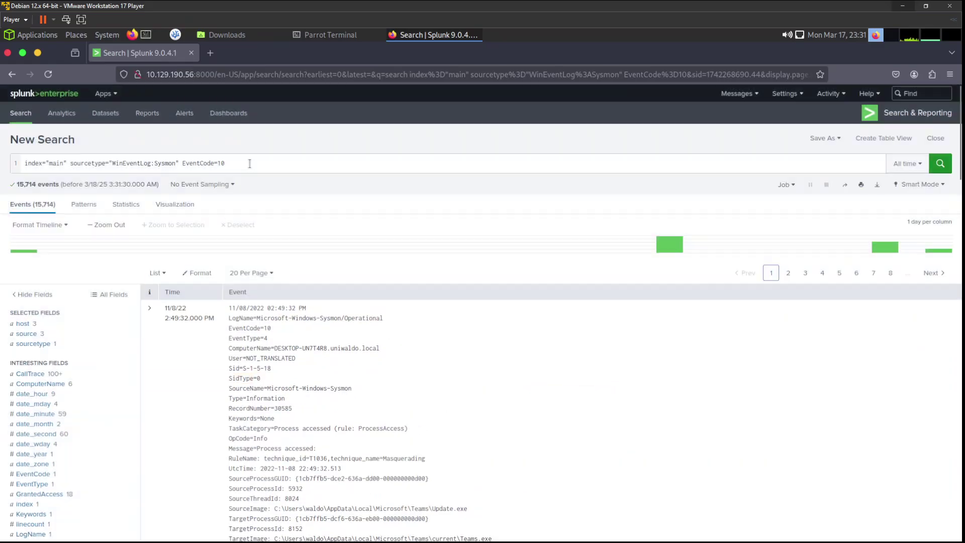
# - Add TargetImage="C:\Windows\system32\lsass.exe" to the query and rerun it, leaving 238 events
pyautogui.click(250, 164)
pyautogui.hotkey('ctrl', 'v')
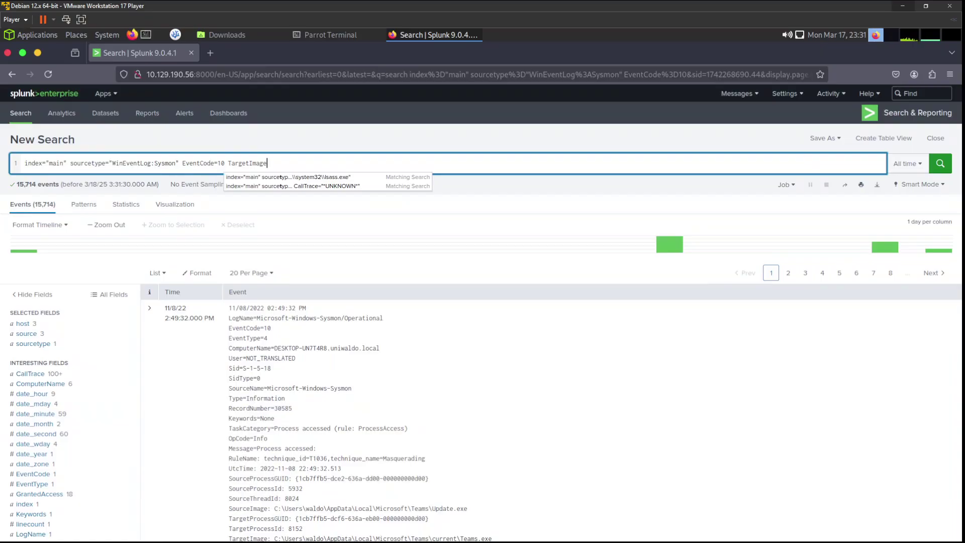
pyautogui.press('BackSpace')
pyautogui.write('"')
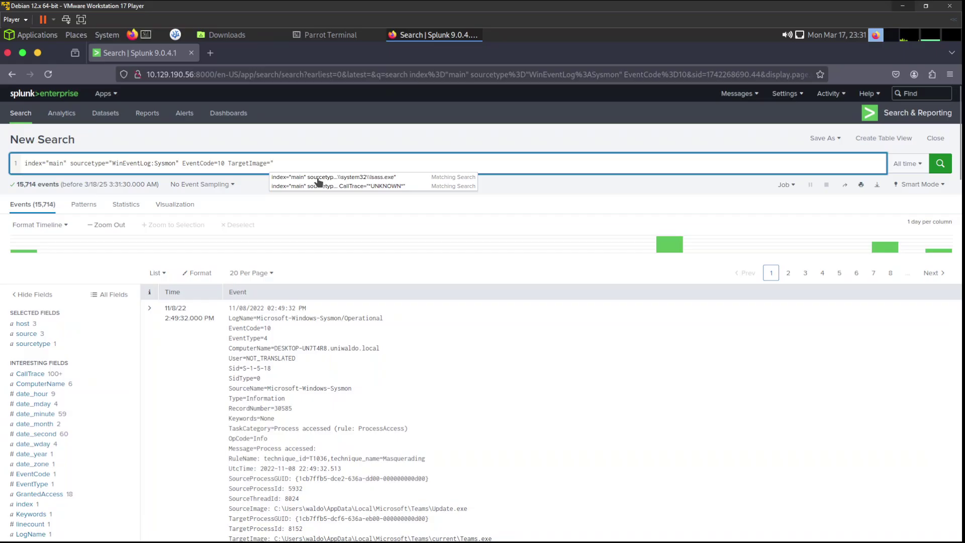
pyautogui.click(353, 181)
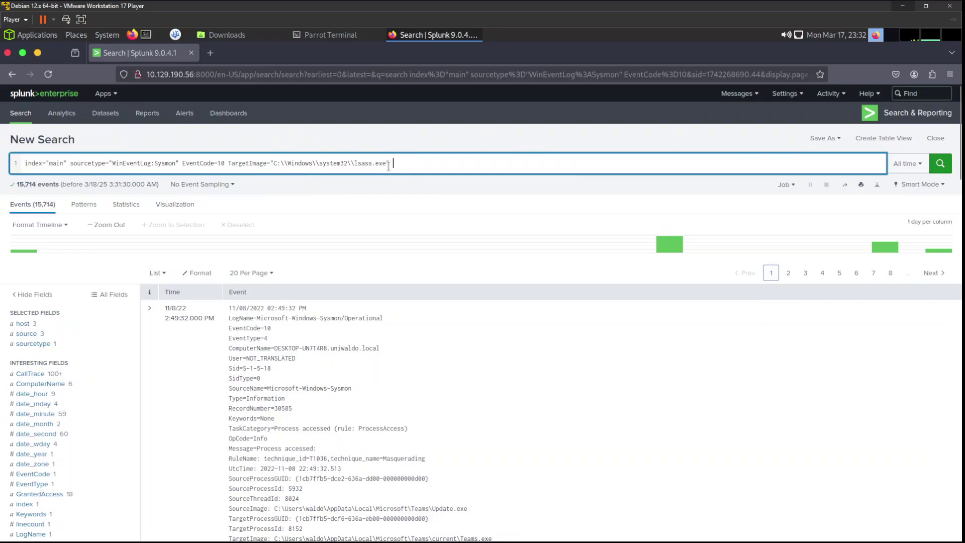
pyautogui.press('Return')
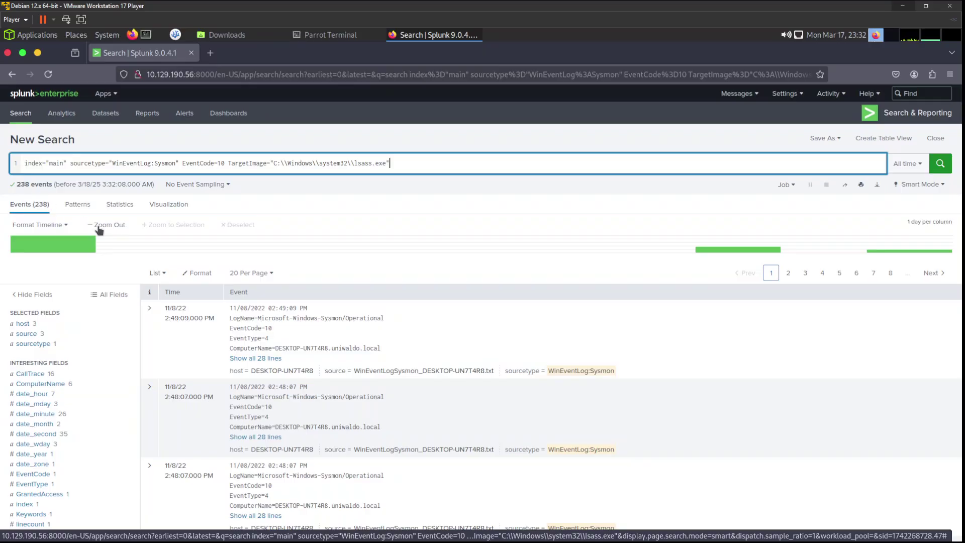
# - Expand all 28 lines of the first lsass.exe event and read its CallTrace
pyautogui.scroll(-5, 354, 266)
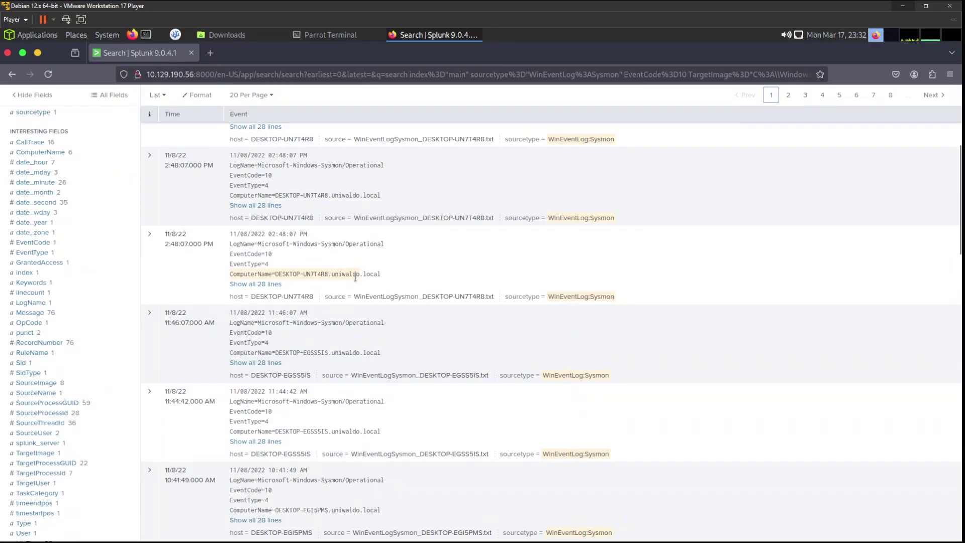
pyautogui.scroll(6, 355, 279)
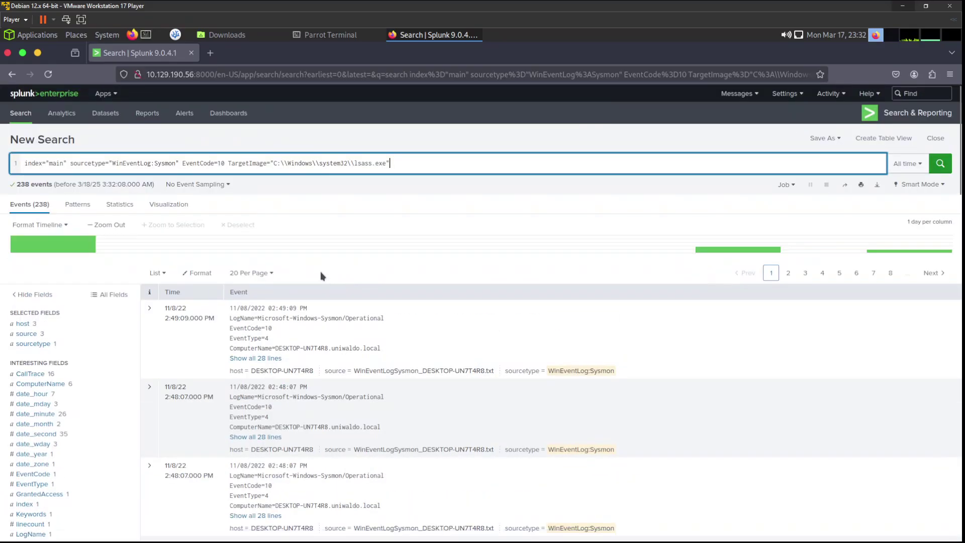
pyautogui.click(243, 358)
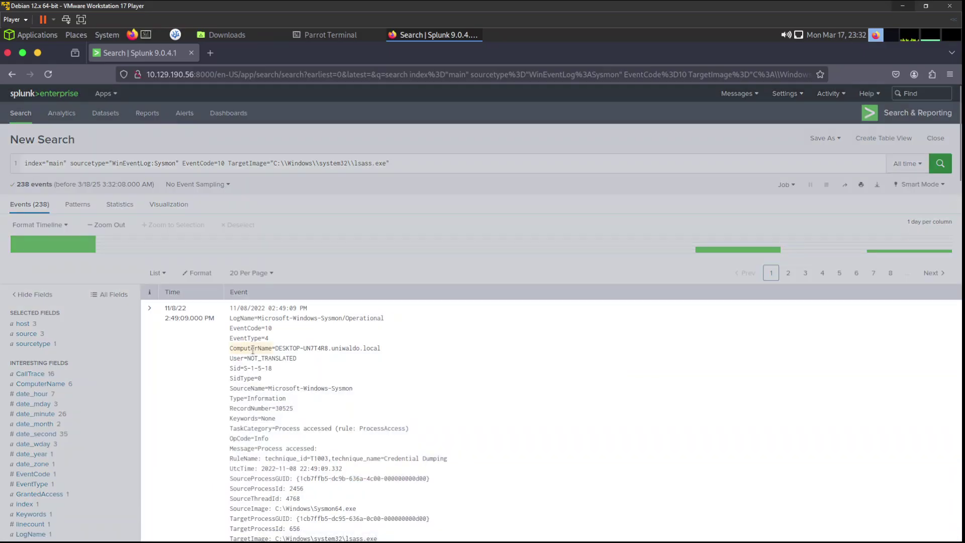
pyautogui.scroll(-4, 280, 374)
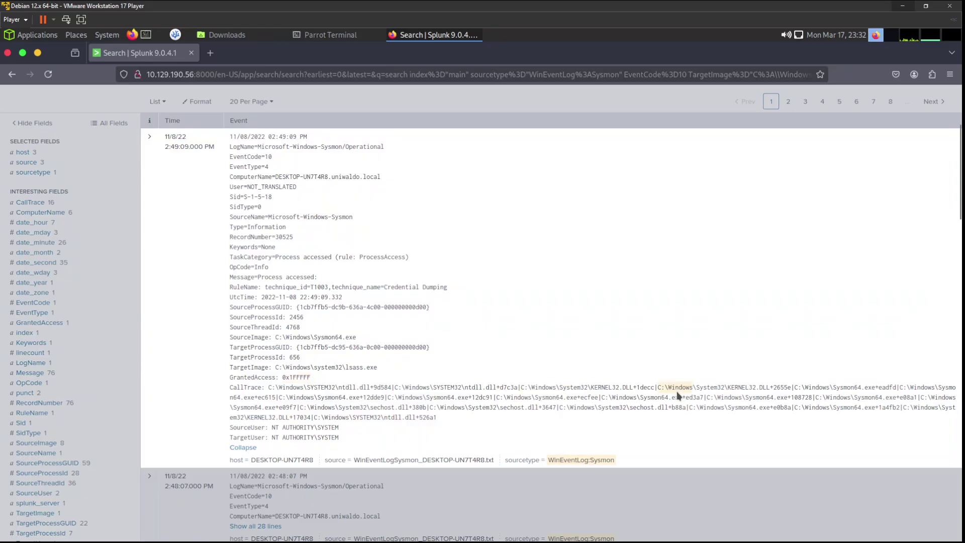
pyautogui.scroll(5, 568, 410)
pyautogui.scroll(-7, 382, 313)
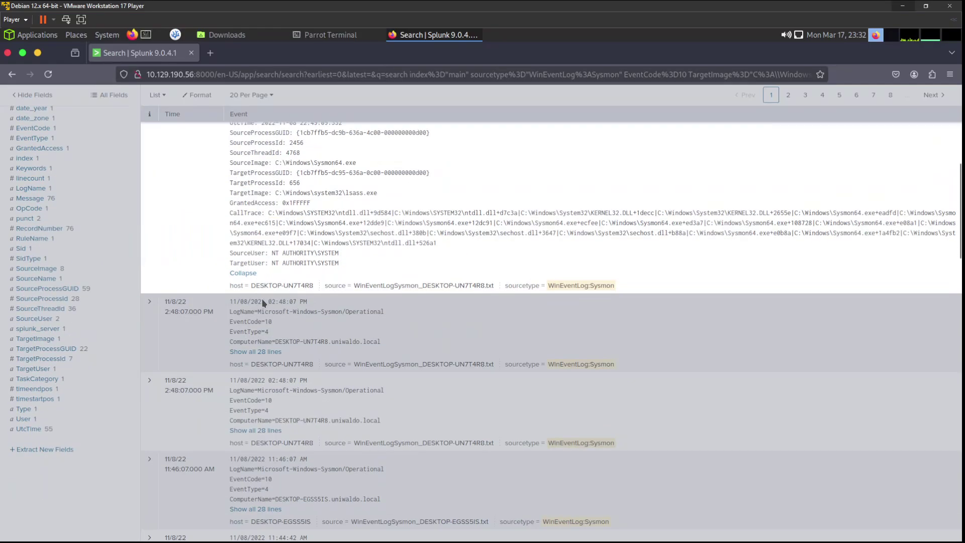
pyautogui.scroll(4, 399, 319)
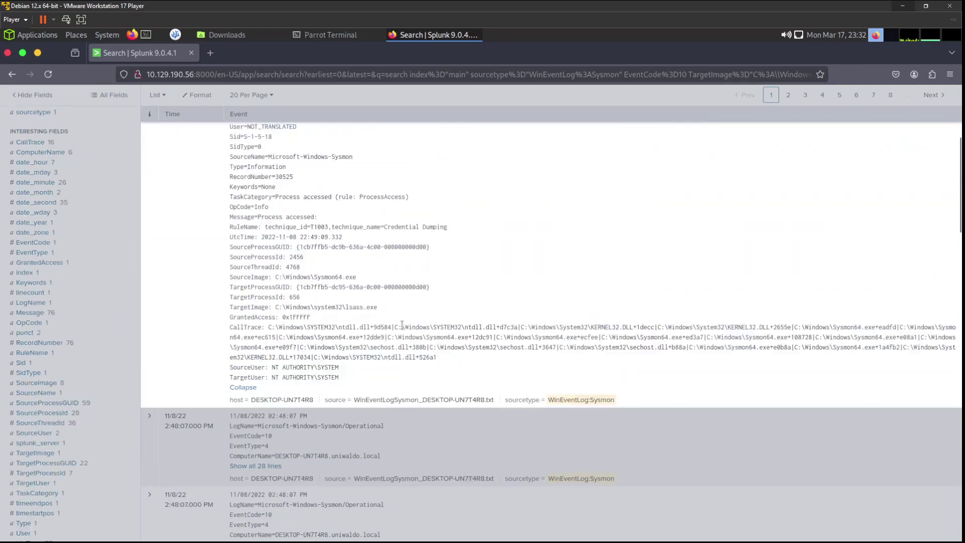
# - Append CallTrace="*UNKNOWN*" to the query and rerun, cutting 238 events to 5
pyautogui.scroll(4, 397, 230)
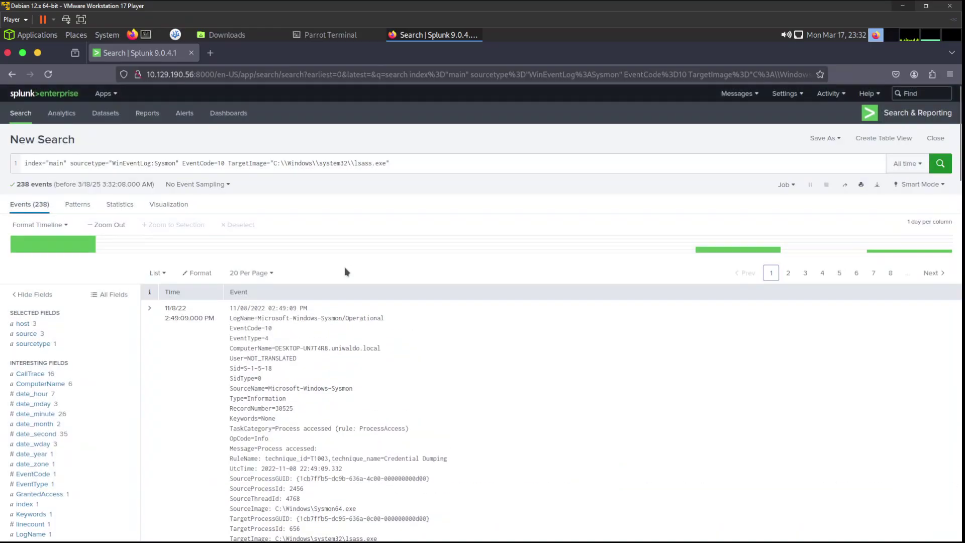
pyautogui.click(413, 160)
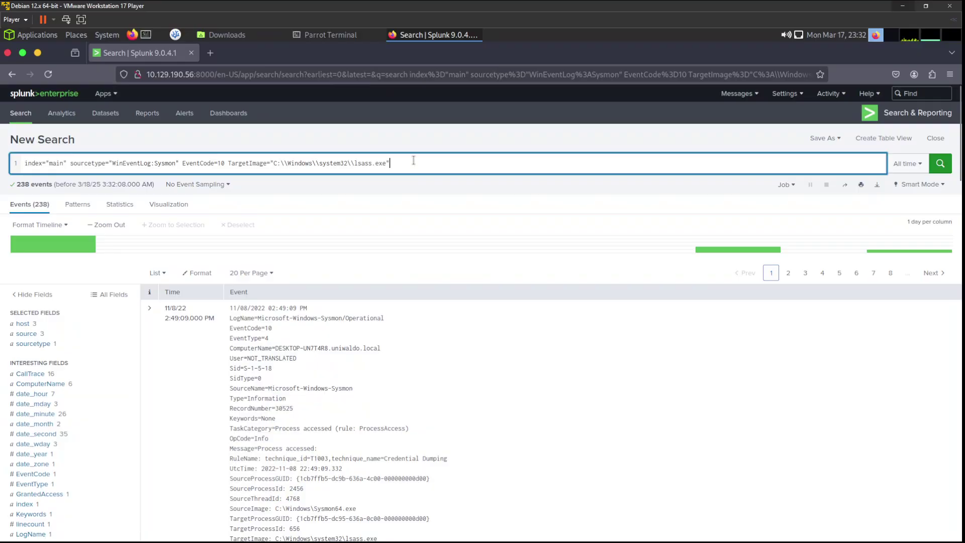
pyautogui.write('C')
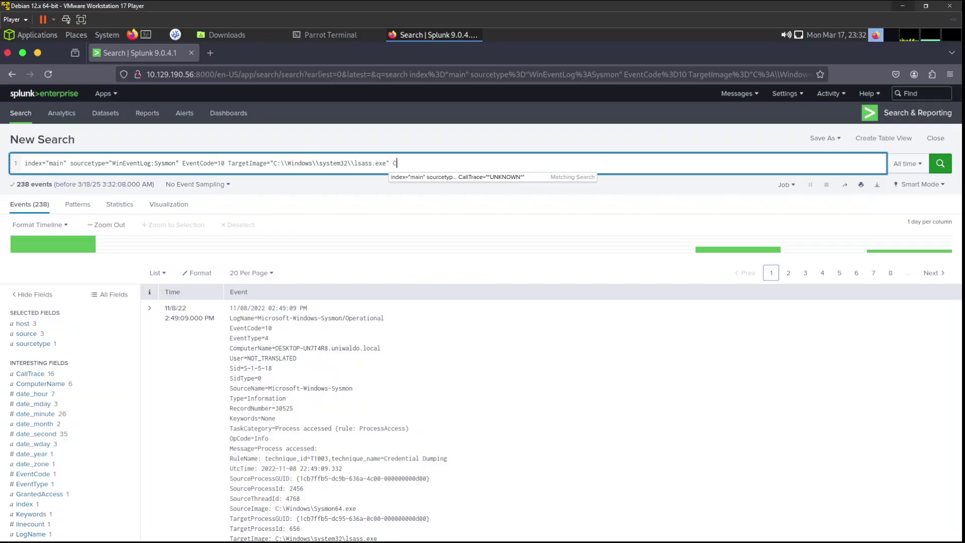
pyautogui.write('allTrace')
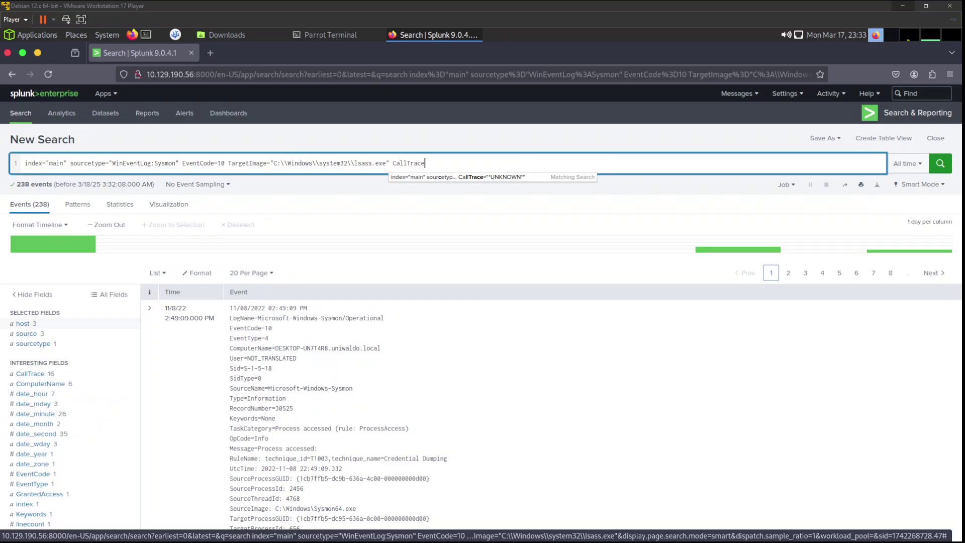
pyautogui.scroll(-2, 379, 346)
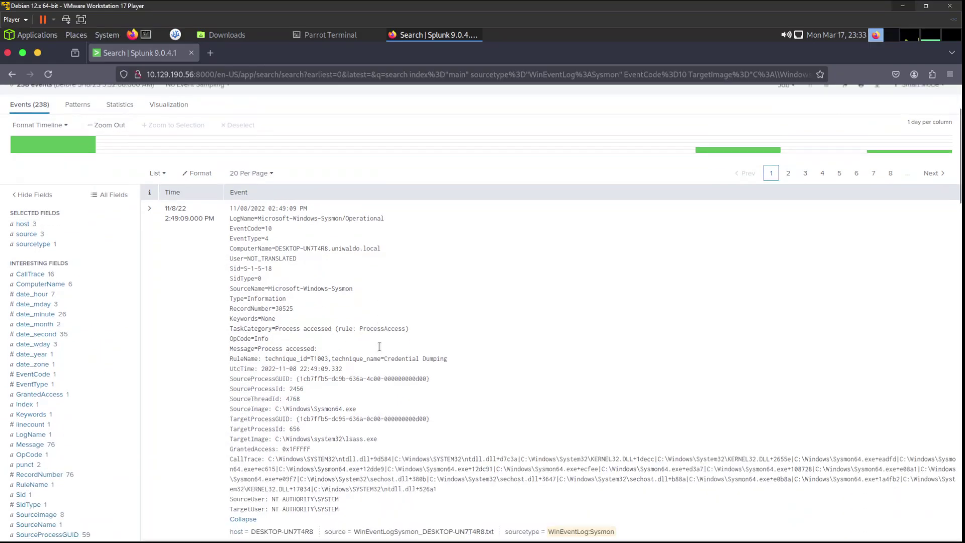
pyautogui.scroll(2, 380, 347)
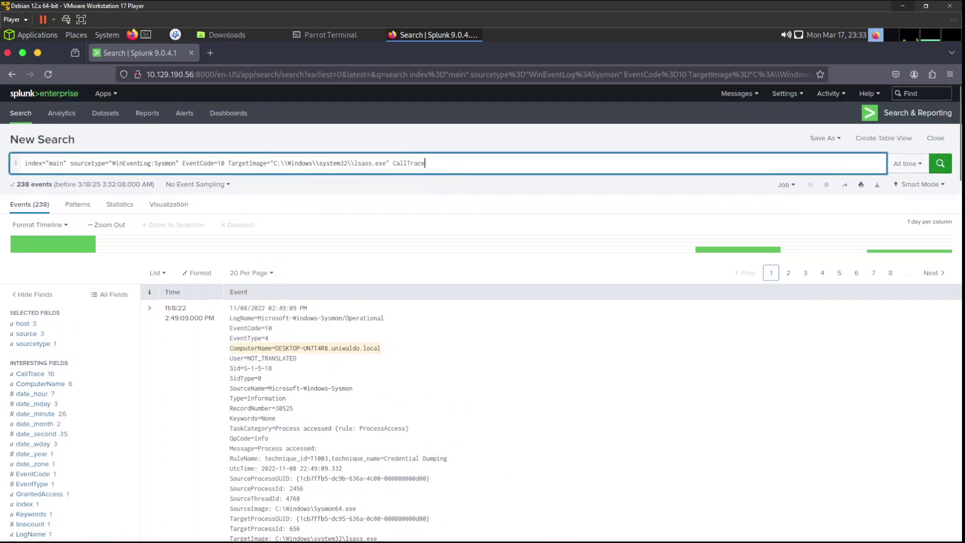
pyautogui.write('="UNK')
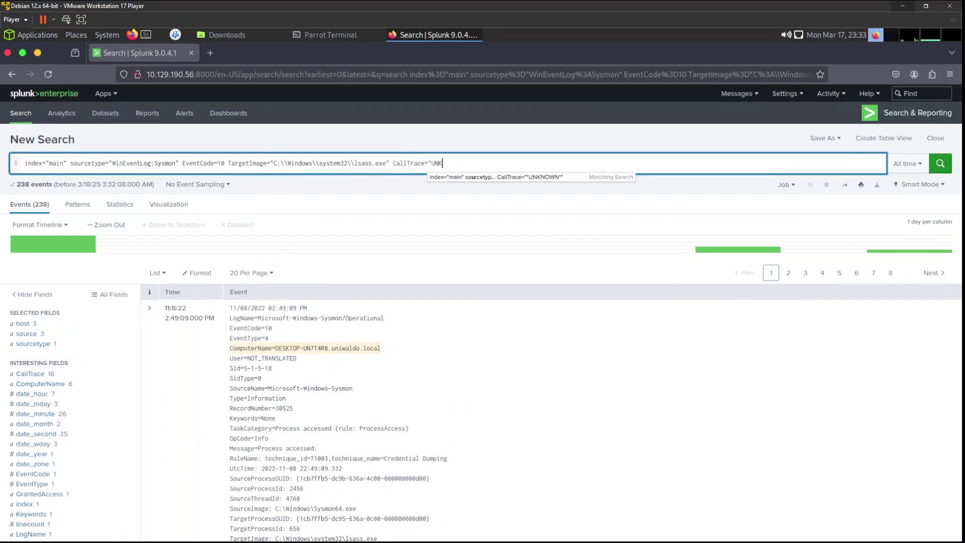
pyautogui.press('BackSpace')
pyautogui.press('BackSpace')
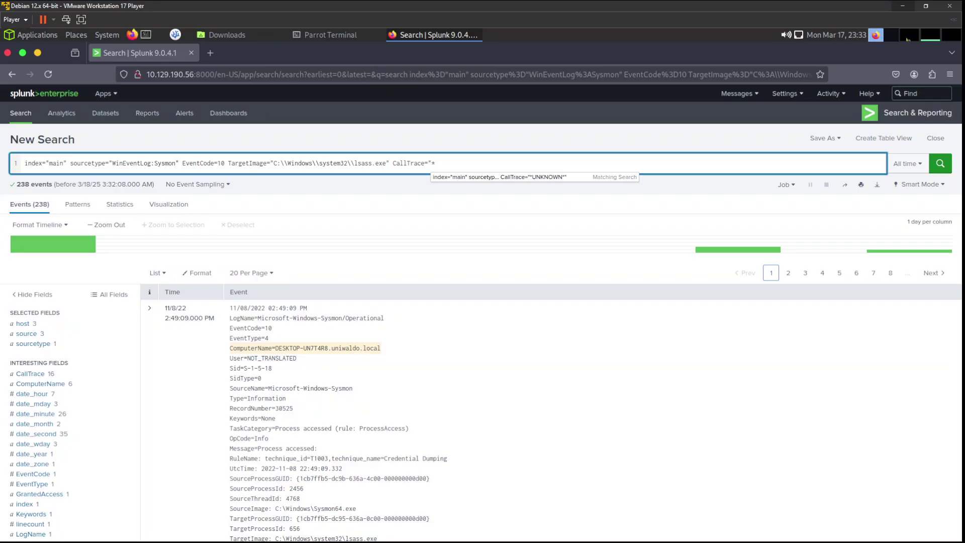
pyautogui.write('*UNKNOWN')
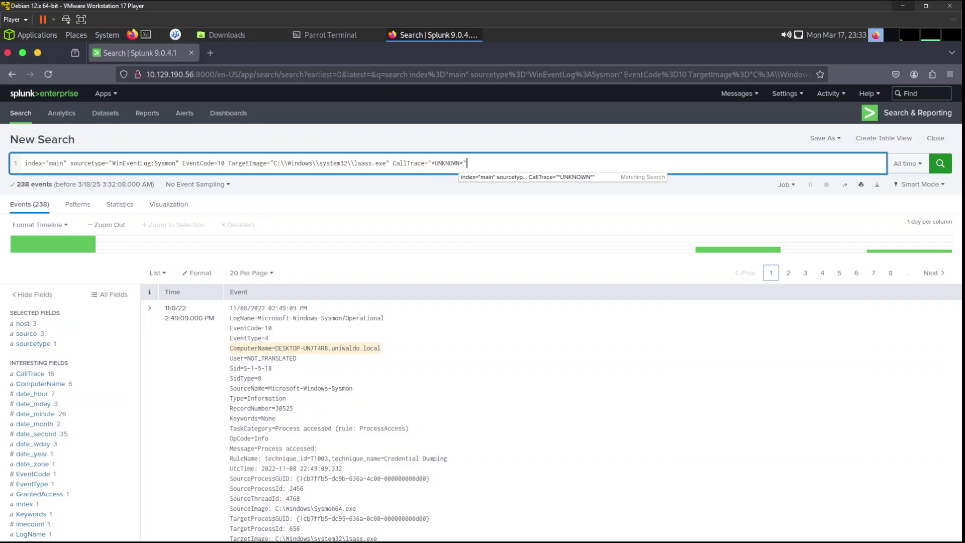
pyautogui.write('*"')
pyautogui.press('Return')
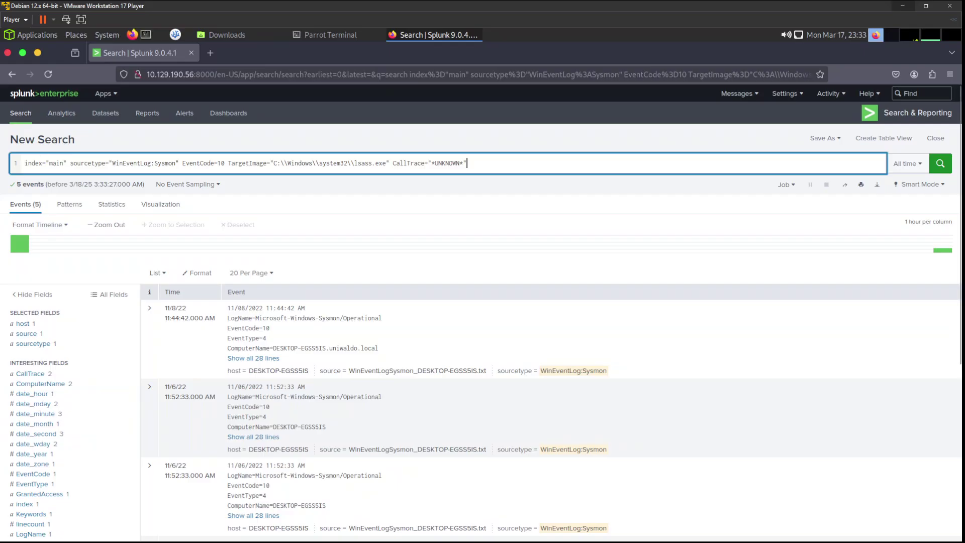
# - Expand the last UNKNOWN-CallTrace event to inspect its fields
pyautogui.scroll(-5, 358, 276)
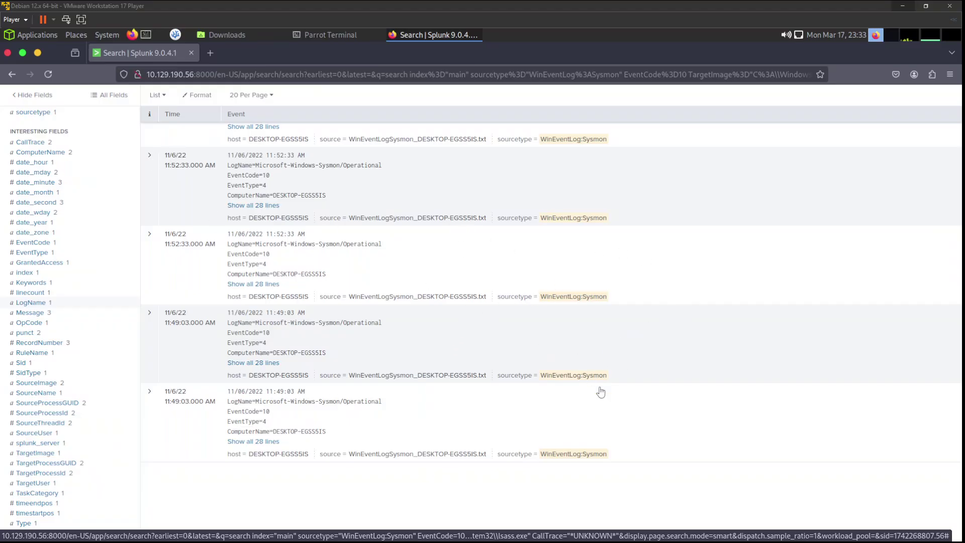
pyautogui.click(151, 393)
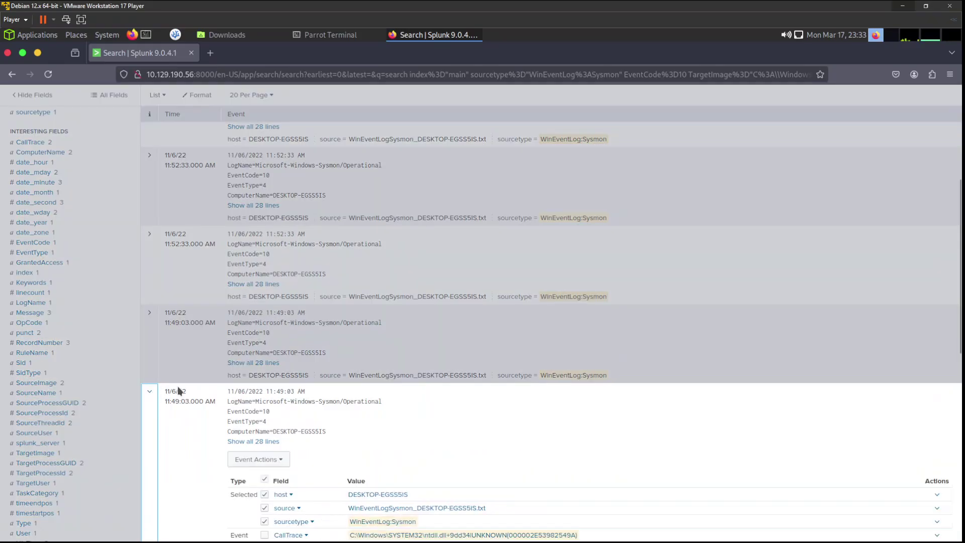
pyautogui.scroll(-5, 334, 364)
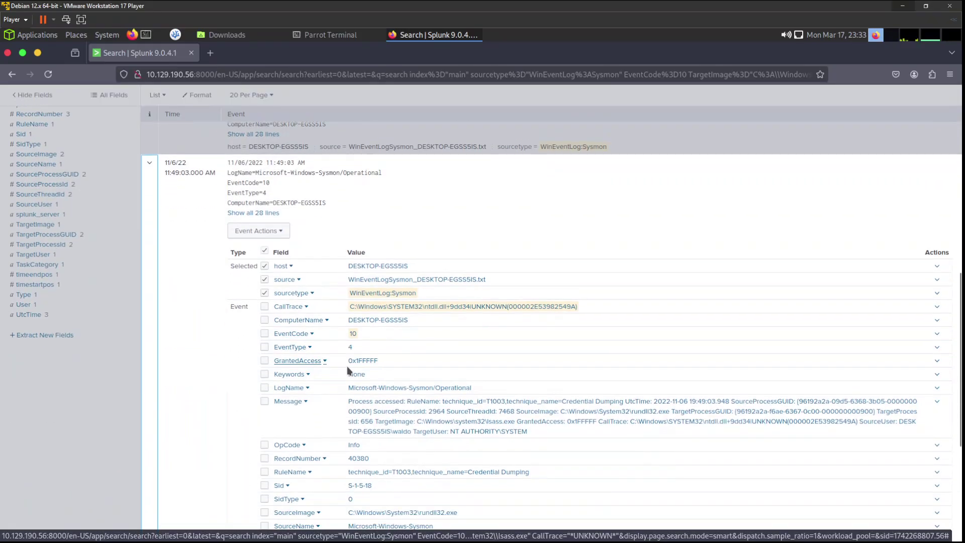
pyautogui.scroll(5, 347, 365)
pyautogui.scroll(3, 348, 368)
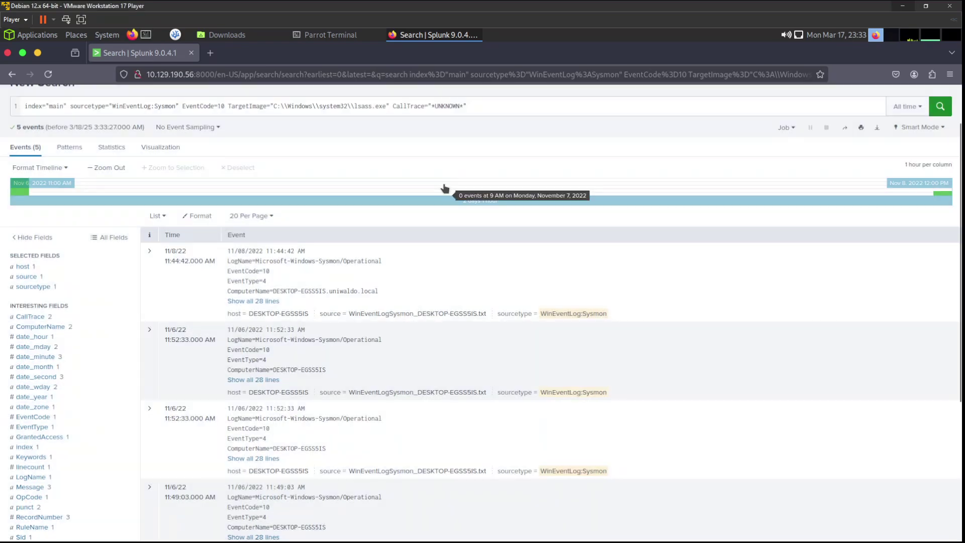
# - Expand the first event and scroll through its fields
pyautogui.click(149, 251)
pyautogui.scroll(-1, 376, 306)
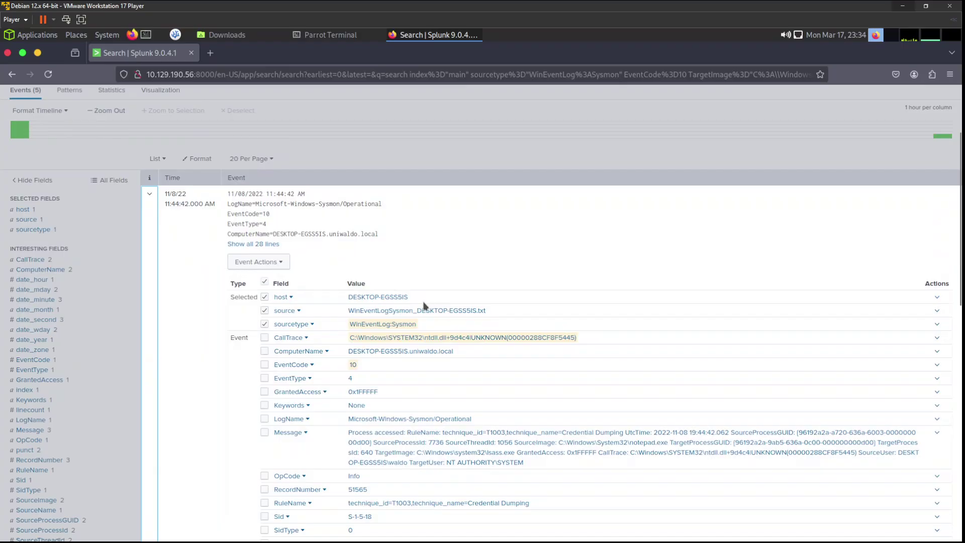
pyautogui.scroll(-3, 427, 307)
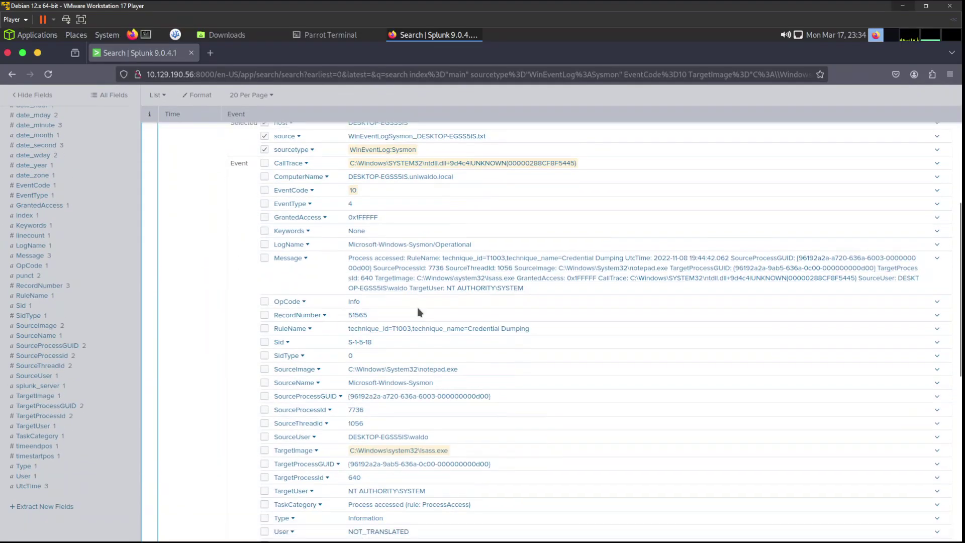
pyautogui.scroll(-1, 418, 312)
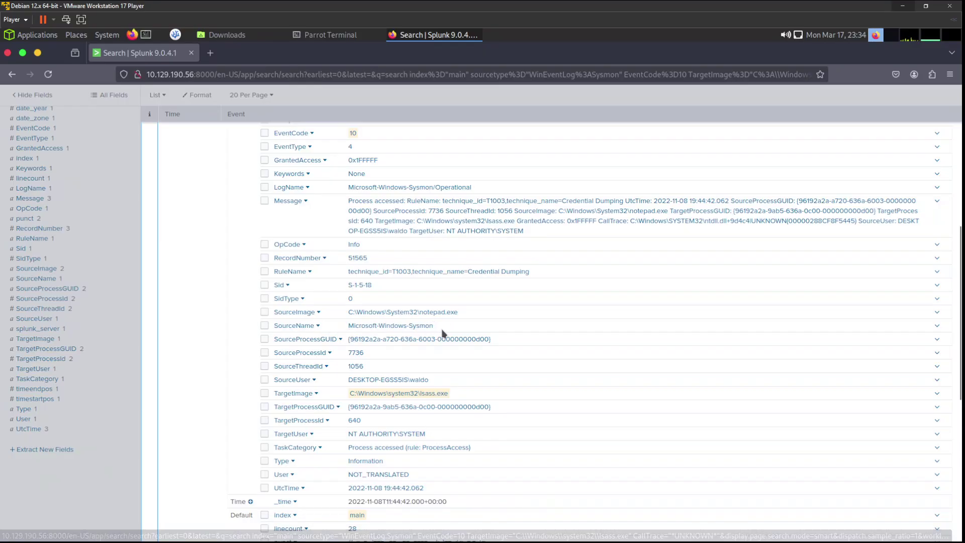
pyautogui.scroll(-1, 443, 334)
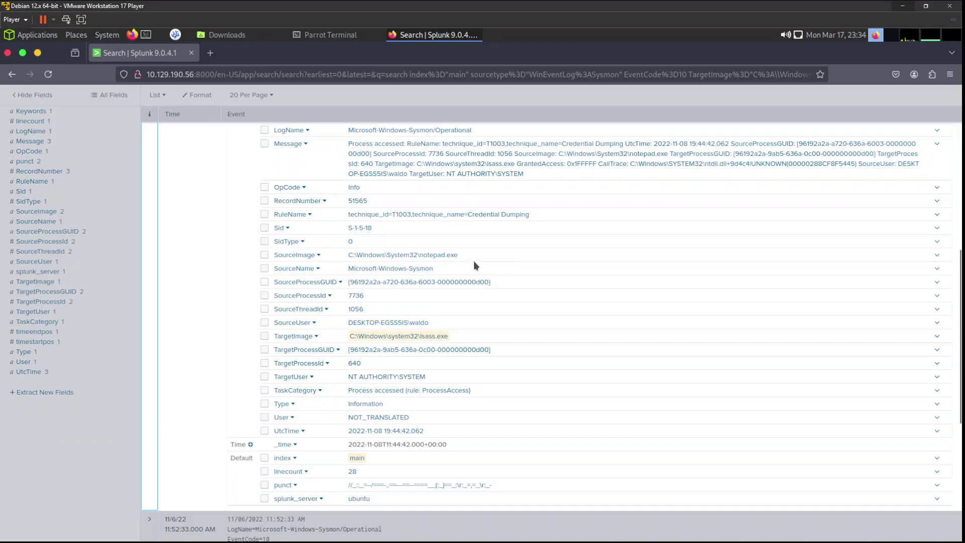
pyautogui.scroll(-5, 412, 301)
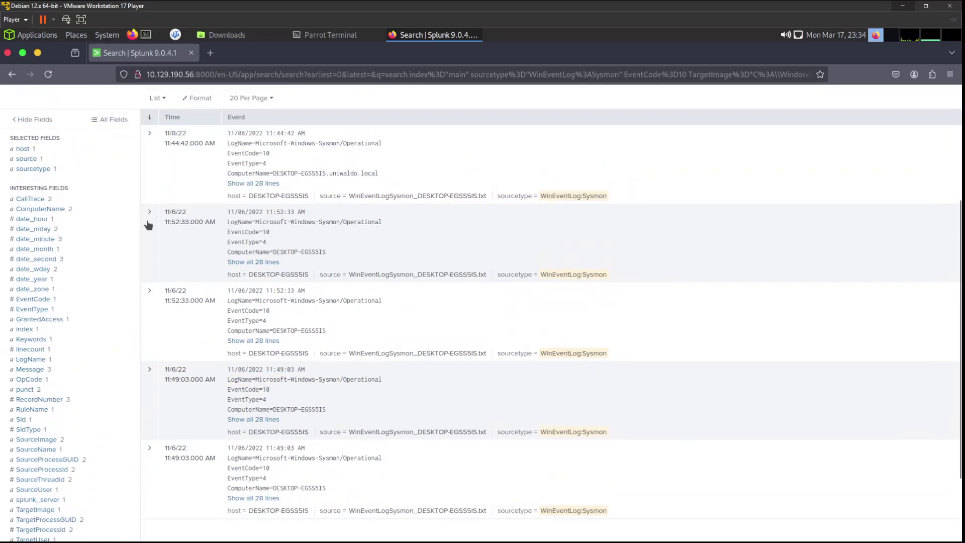
# - Show the full fields of the 11/6/22 rundll32.exe event and scroll through them
pyautogui.click(149, 213)
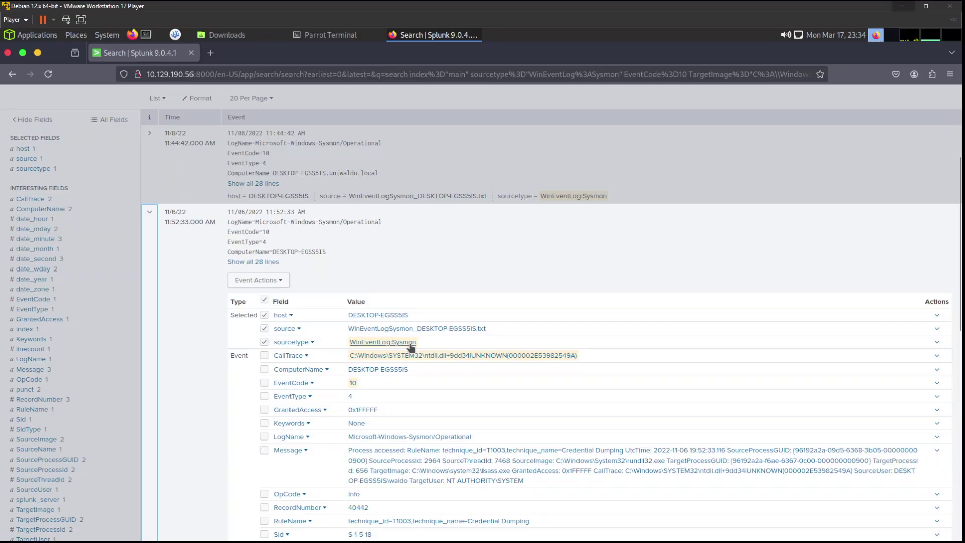
pyautogui.scroll(-1, 410, 350)
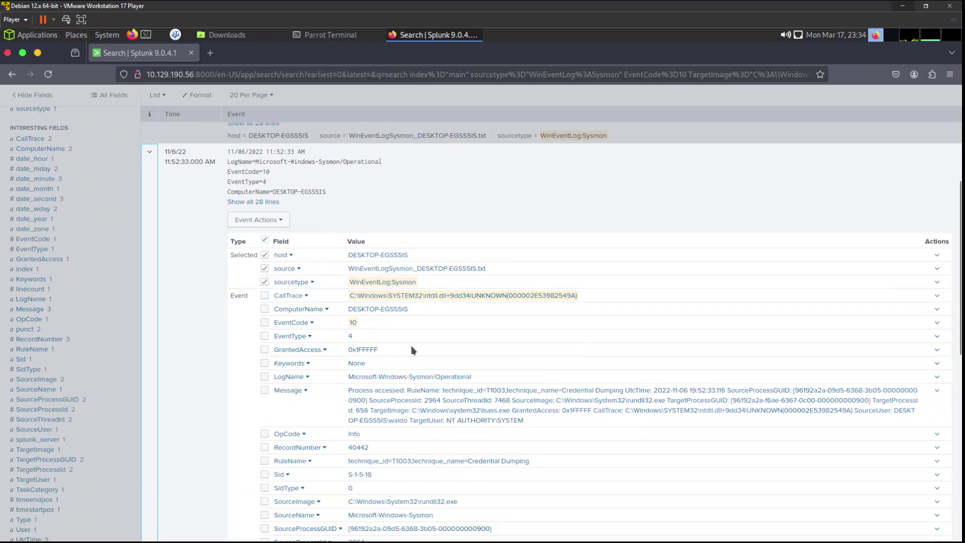
pyautogui.scroll(-6, 423, 352)
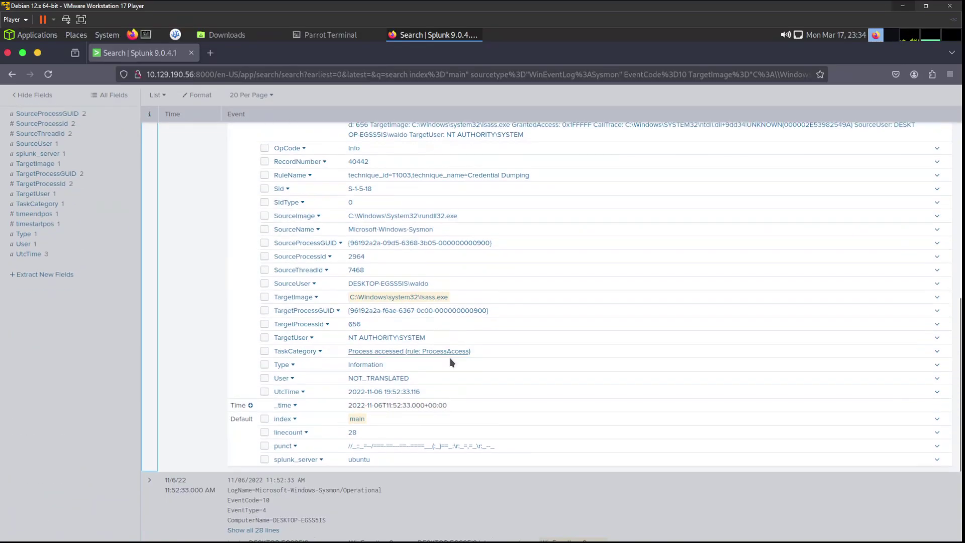
pyautogui.scroll(10, 442, 360)
pyautogui.scroll(2, 416, 366)
# - Add a new line '| stats count by SourceImage' and run it: notepad.exe 1, rundll32.exe 4
pyautogui.click(521, 168)
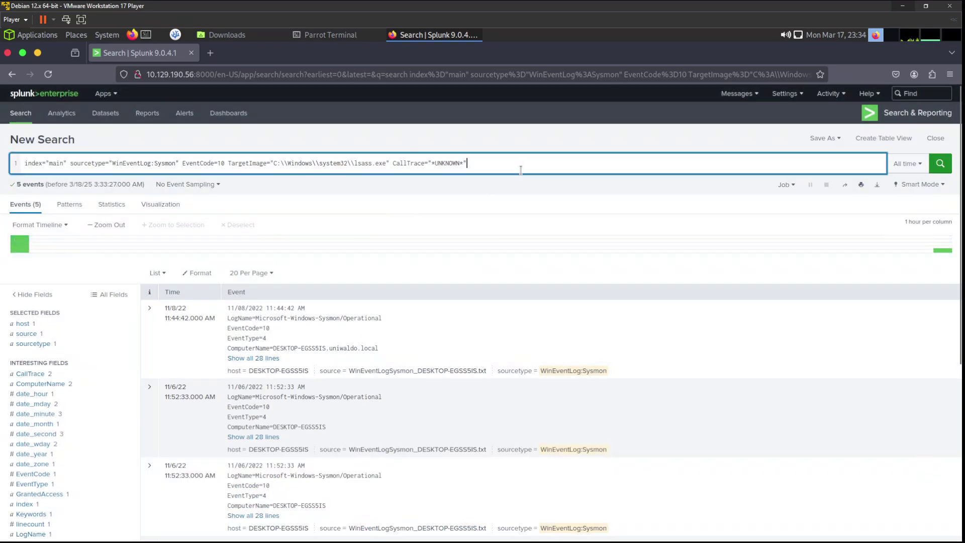
pyautogui.hotkey('shift', 'Return')
pyautogui.write('|')
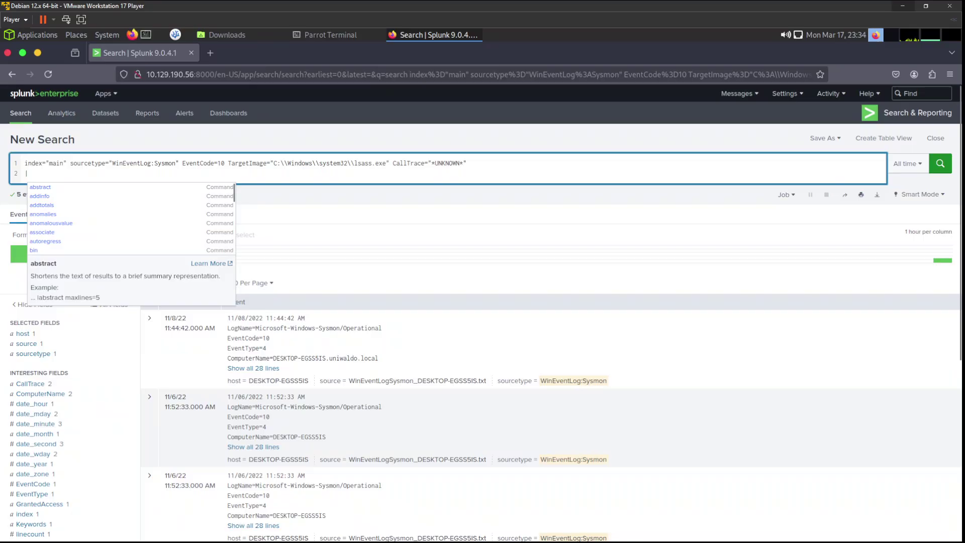
pyautogui.write('TAT')
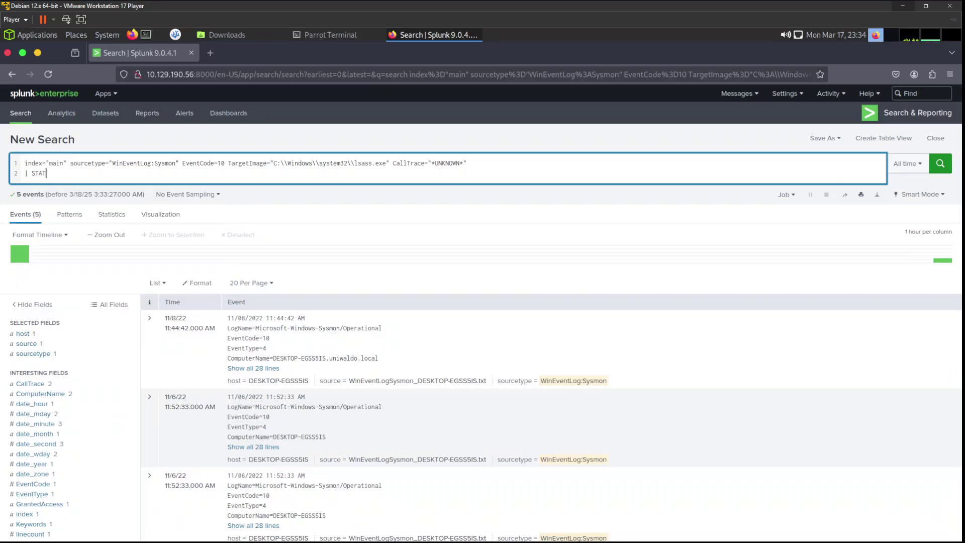
pyautogui.press('BackSpace')
pyautogui.press('BackSpace')
pyautogui.press('BackSpace')
pyautogui.write('stats coun')
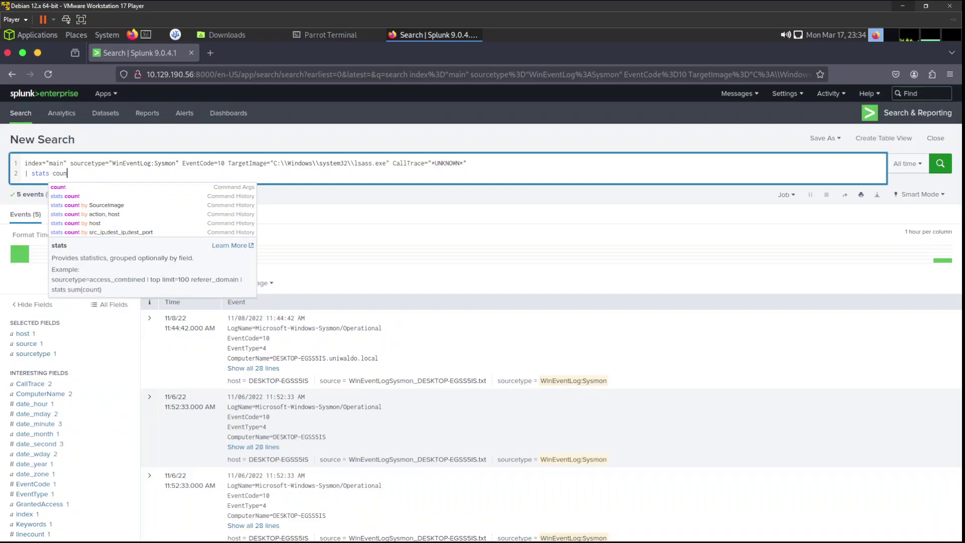
pyautogui.click(230, 245)
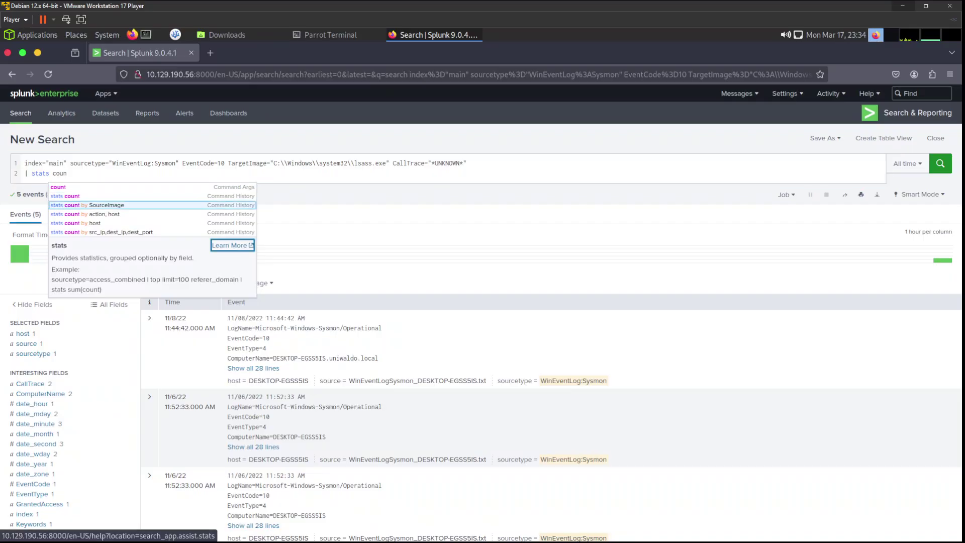
pyautogui.click(135, 53)
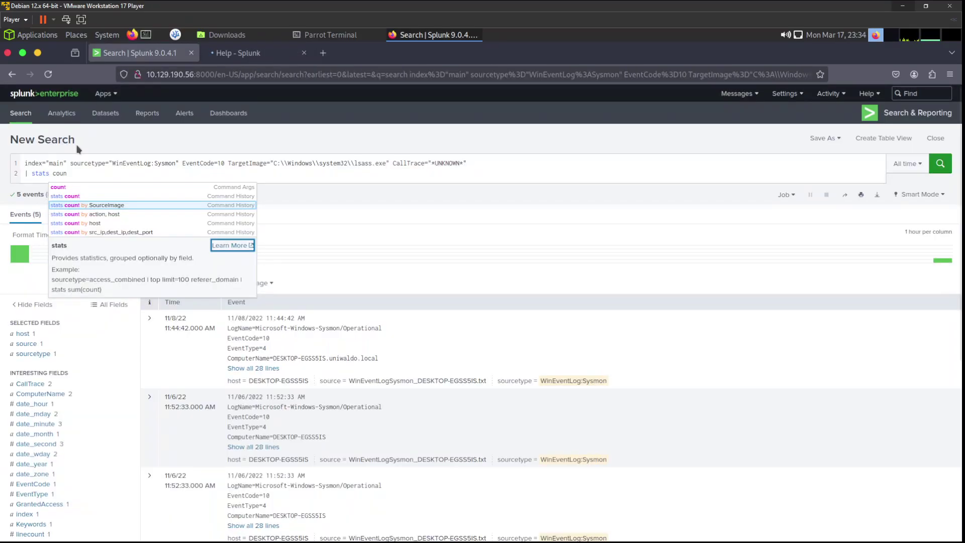
pyautogui.click(107, 205)
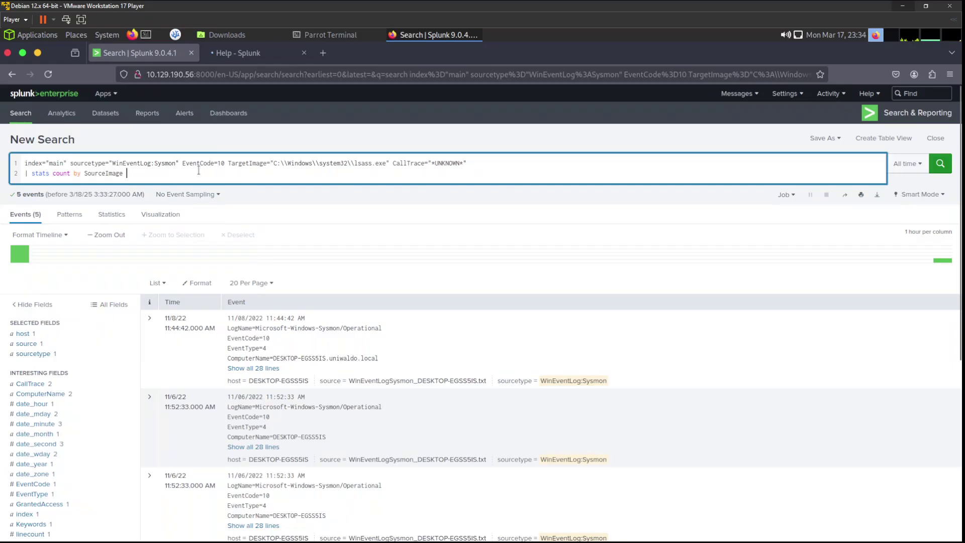
pyautogui.press('Return')
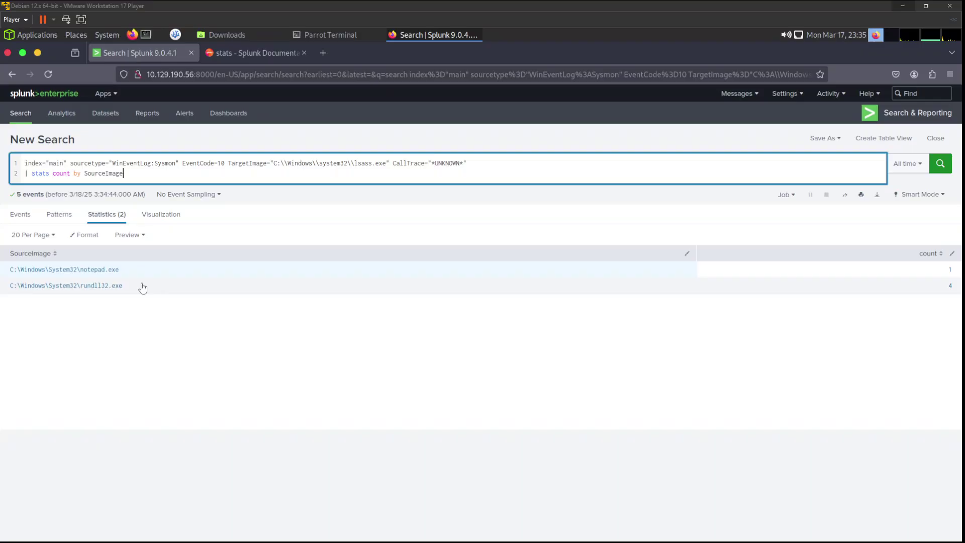
# - Extend the stats line to 'stats count by SourceImage CallTrace' and rerun the search
pyautogui.click(160, 178)
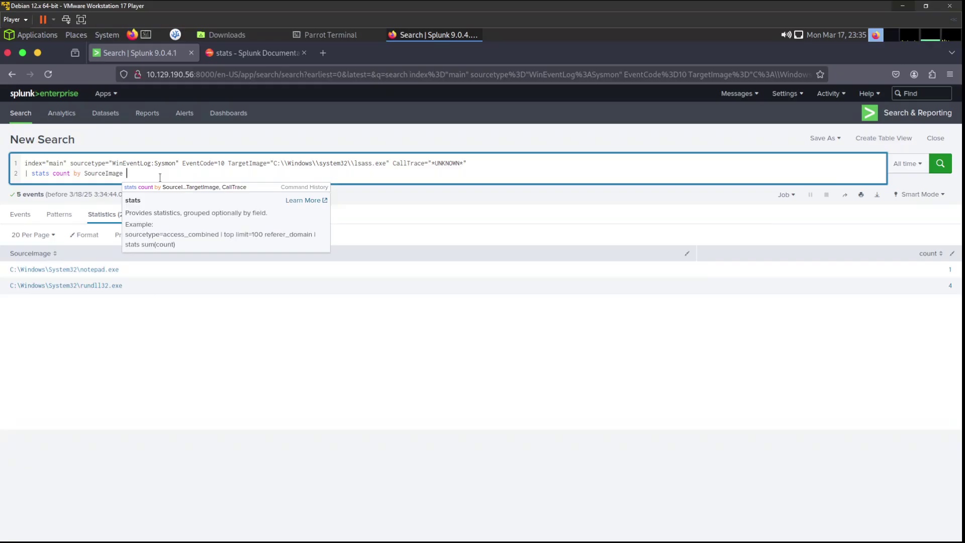
pyautogui.write('Call')
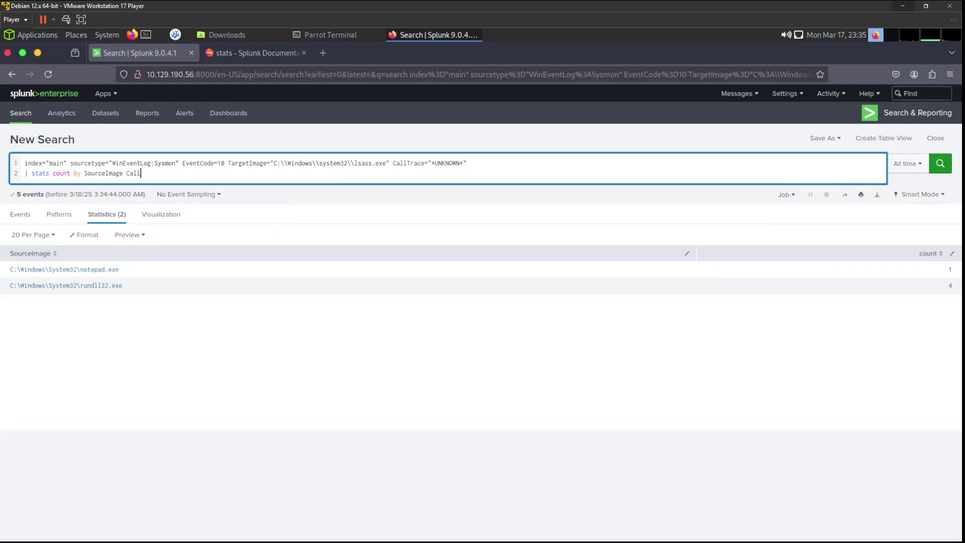
pyautogui.write('tr')
pyautogui.press('BackSpace')
pyautogui.press('BackSpace')
pyautogui.press('BackSpace')
pyautogui.press('BackSpace')
pyautogui.press('Return')
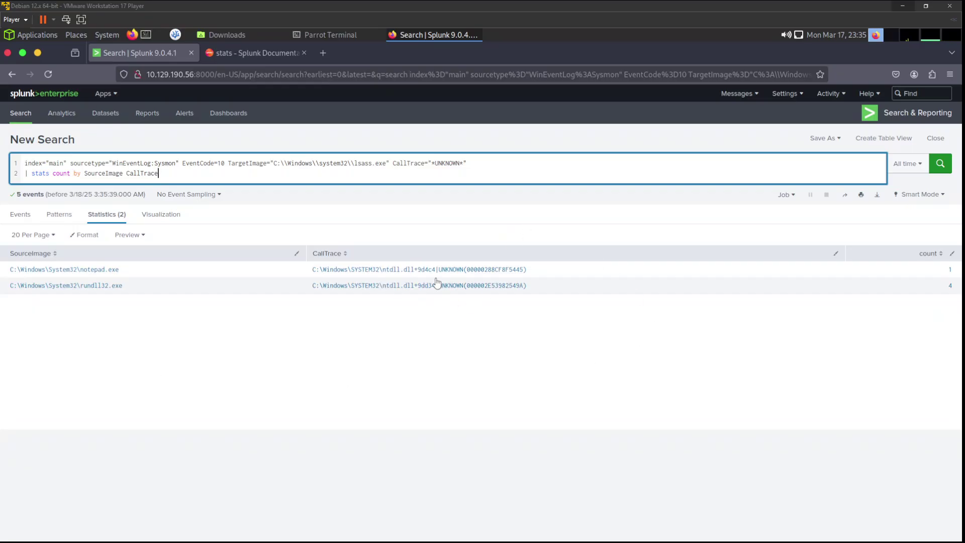
# - Select the rundll32.exe name in the SourceImage column of the stats table
pyautogui.click(357, 273)
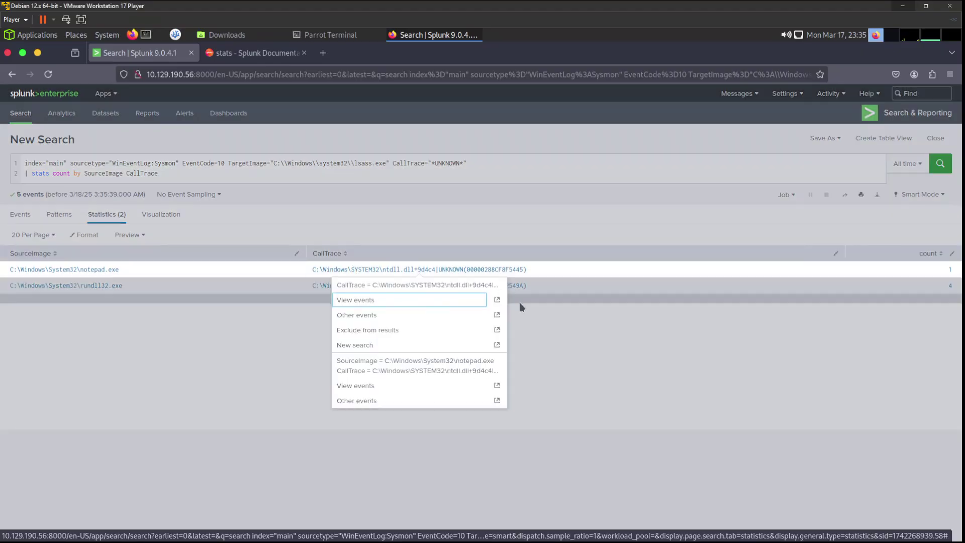
pyautogui.click(565, 336)
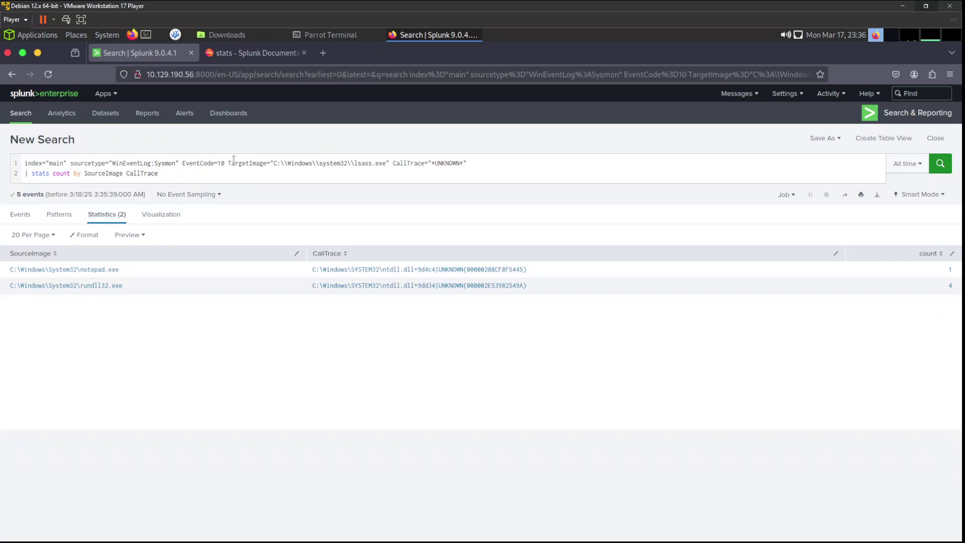
pyautogui.doubleClick(363, 163)
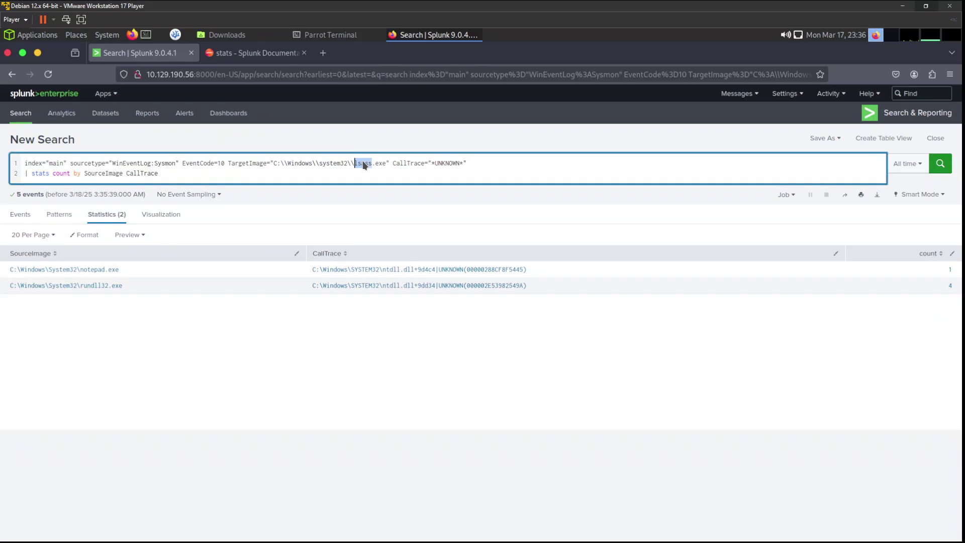
pyautogui.click(304, 177)
pyautogui.moveTo(123, 286); pyautogui.dragTo(79, 287)
pyautogui.hotkey('ctrl', 'c')
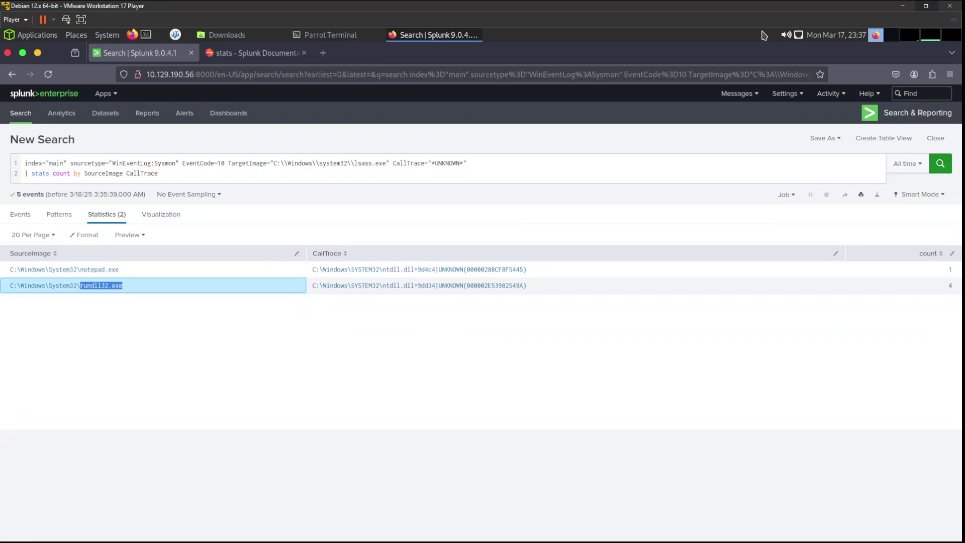
# - Leave the VM and enter the query 'rundll32.exe dumped lsass' in a new Chrome tab
pyautogui.click(906, 5)
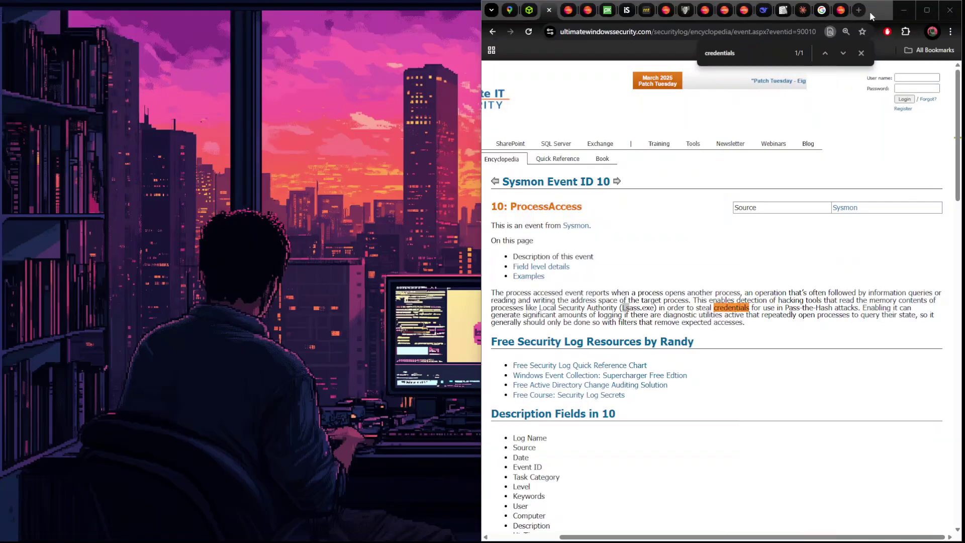
pyautogui.click(859, 10)
pyautogui.hotkey('ctrl', 'v')
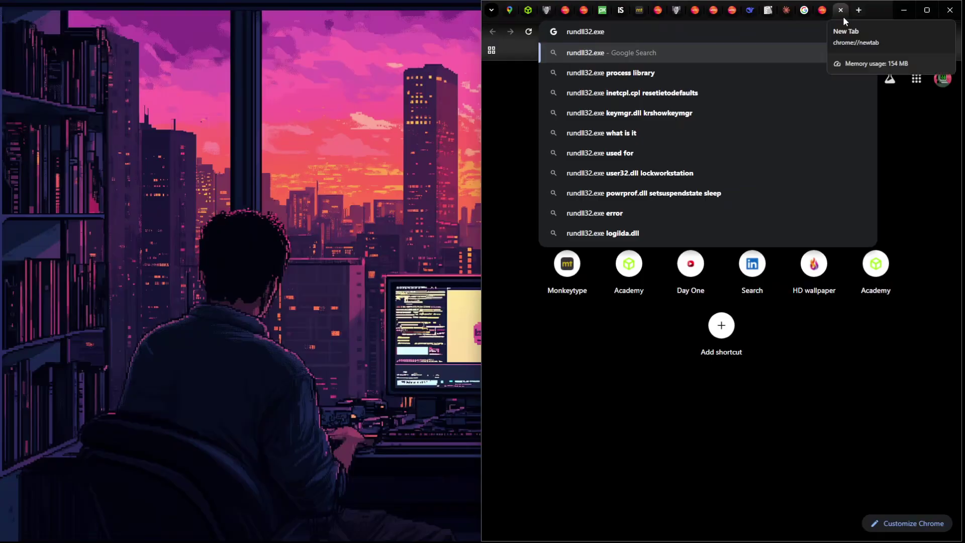
pyautogui.write('duom')
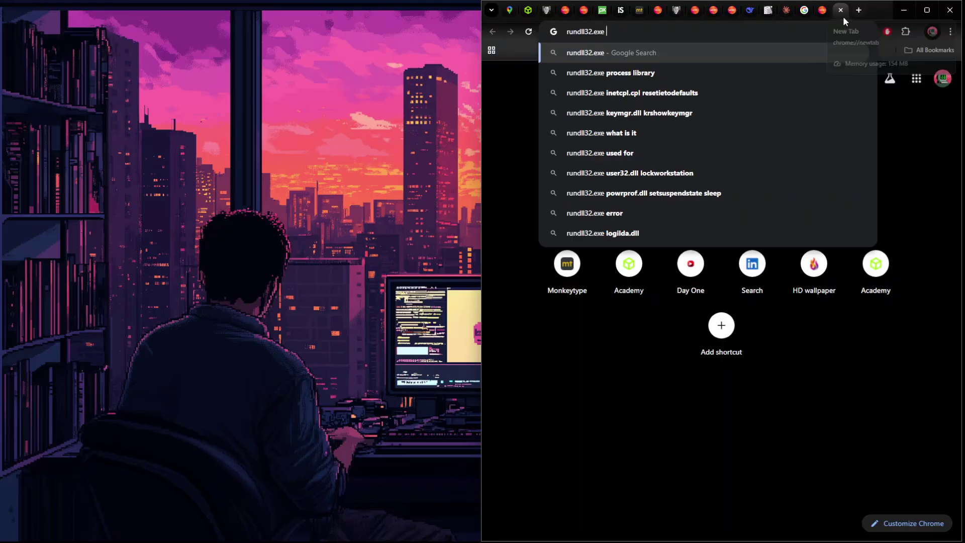
pyautogui.press('BackSpace')
pyautogui.press('BackSpace')
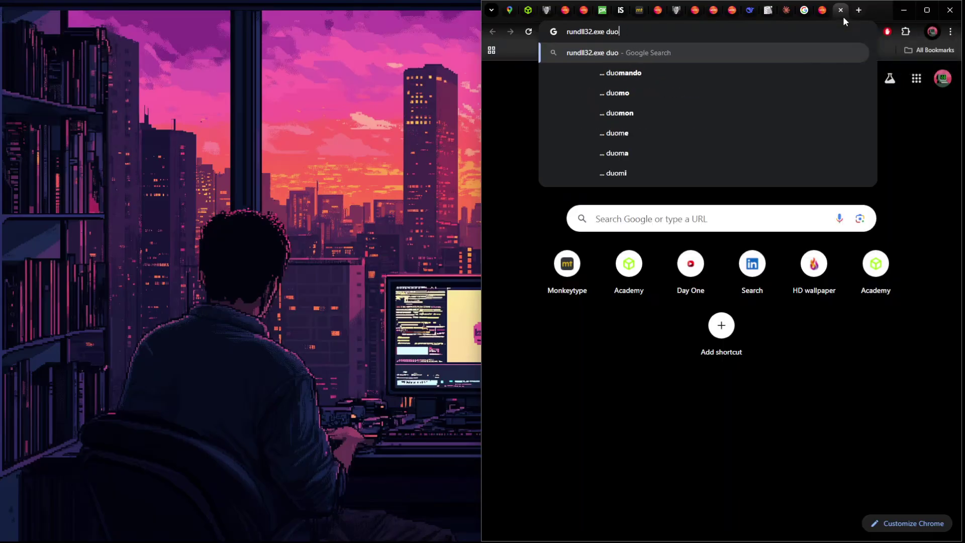
pyautogui.write('mped ')
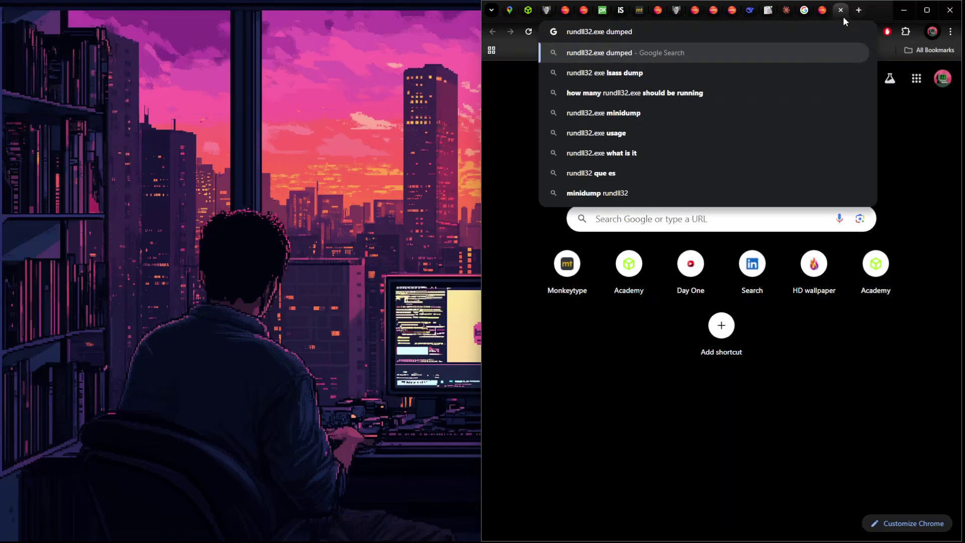
pyautogui.write('Issa')
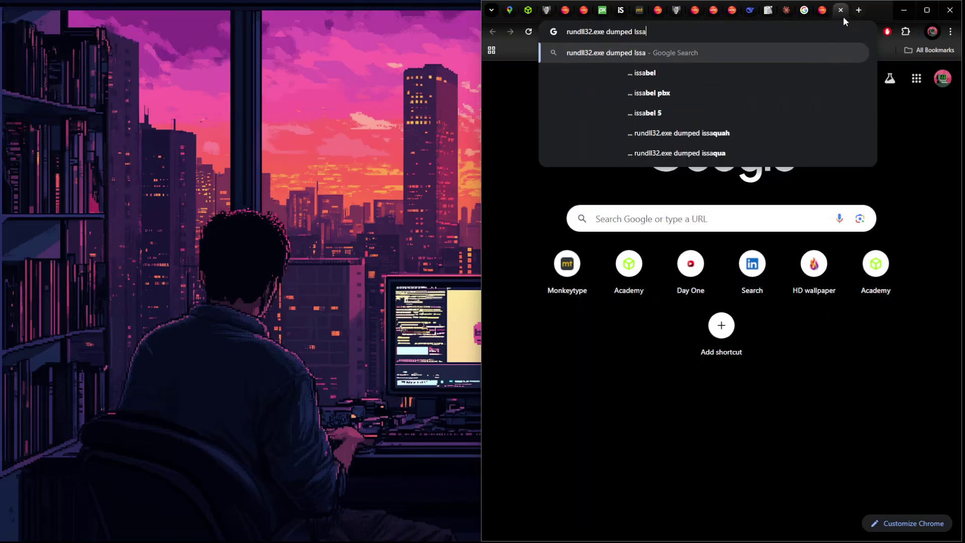
pyautogui.press('BackSpace')
pyautogui.press('BackSpace')
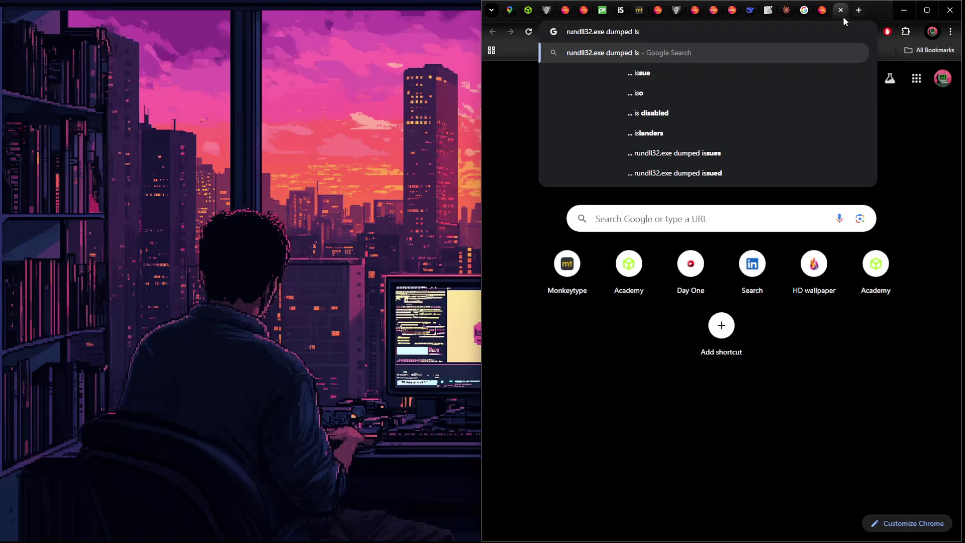
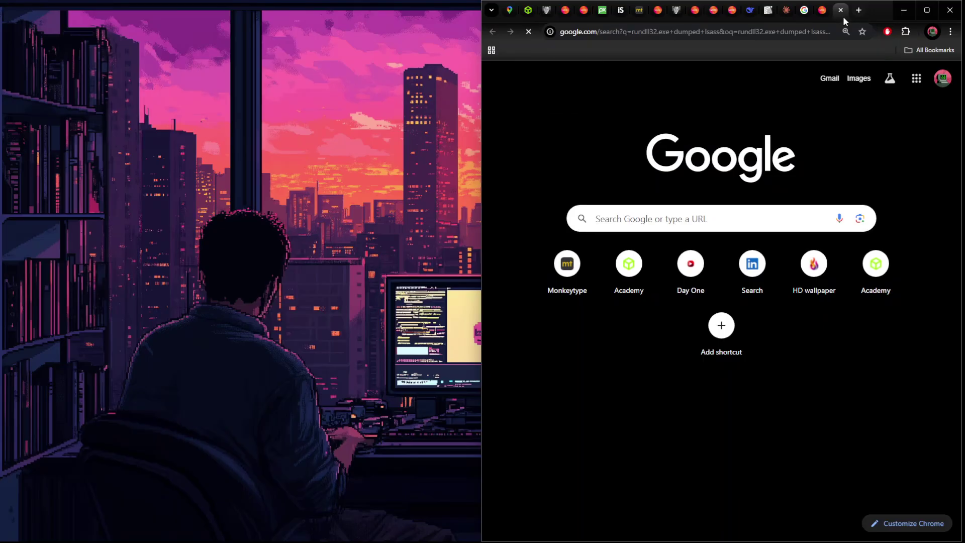
# - Open the Microsoft Security Blog article 'Detecting and preventing LSASS credential dumping attacks' from the results
pyautogui.click(592, 214)
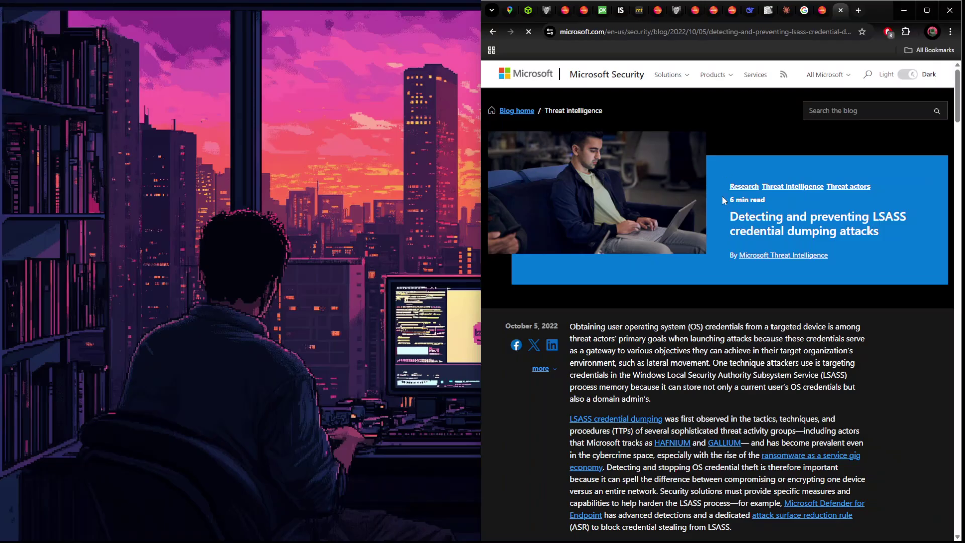
pyautogui.scroll(-3, 722, 195)
pyautogui.hotkey('ctrl', 'f')
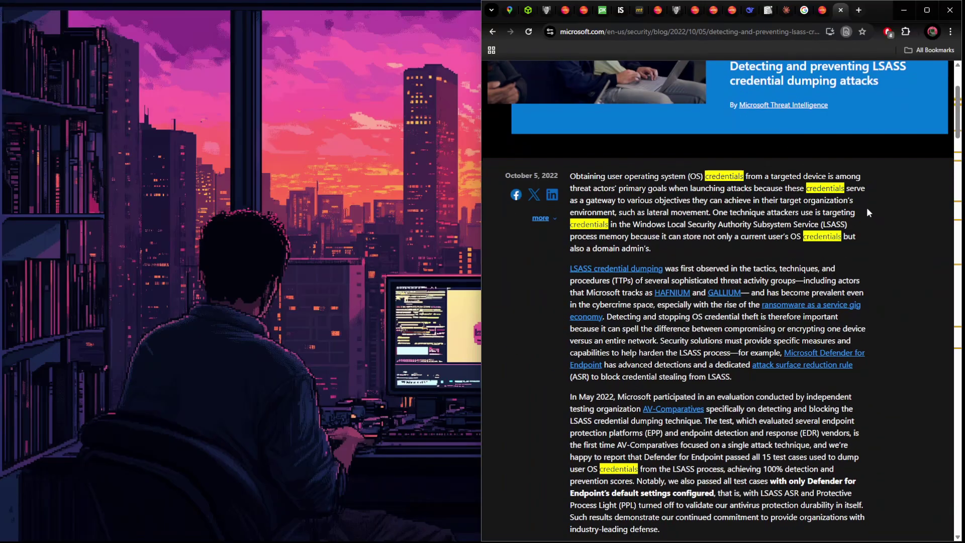
# - Find rundll32.exe in the article's LOLBin technique table
pyautogui.write('rundll32.exe')
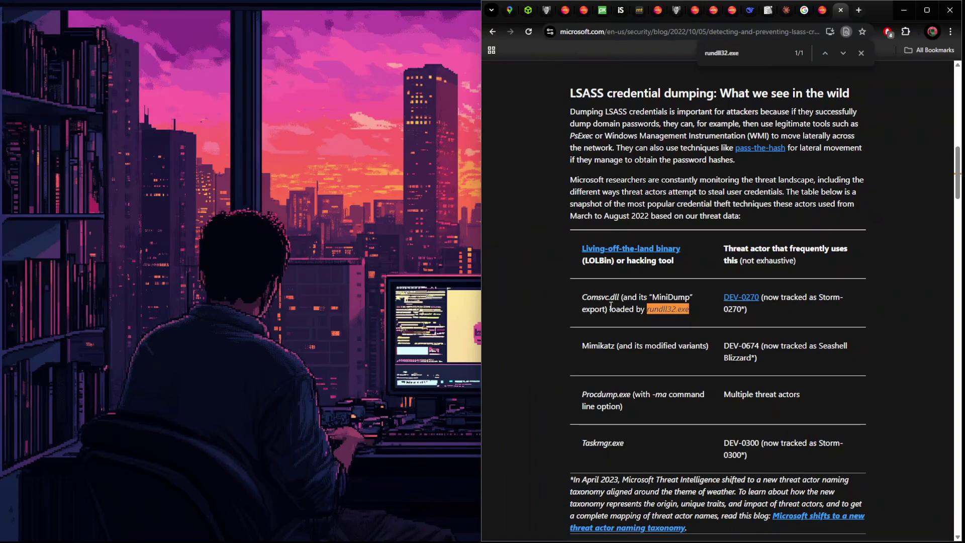
pyautogui.scroll(1, 704, 290)
pyautogui.scroll(1, 747, 203)
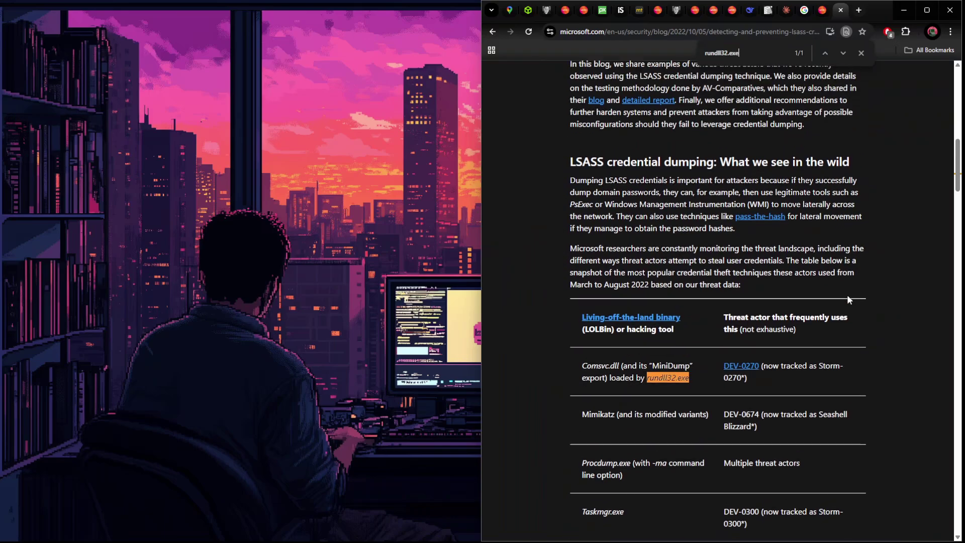
pyautogui.scroll(-3, 761, 247)
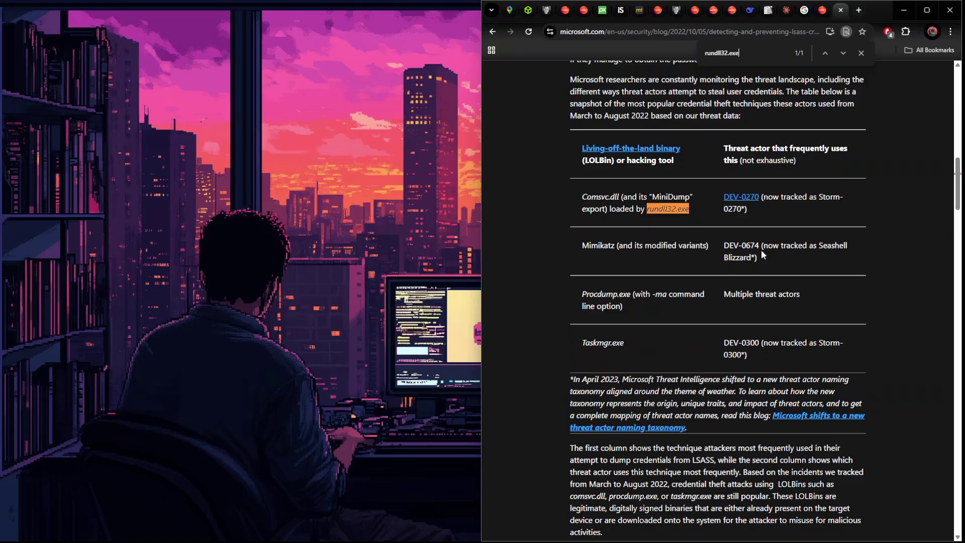
pyautogui.scroll(3, 761, 249)
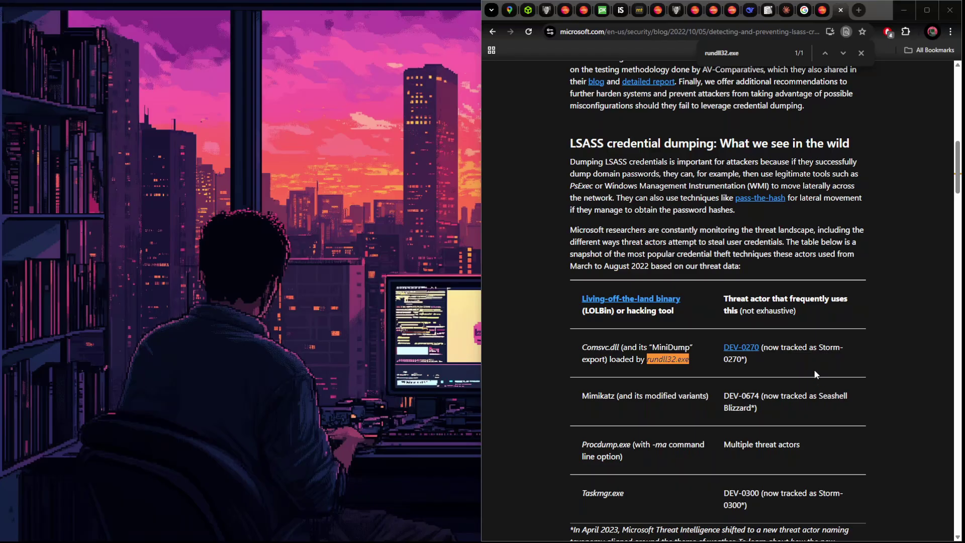
pyautogui.scroll(-2, 815, 372)
pyautogui.scroll(2, 783, 348)
pyautogui.scroll(-4, 783, 349)
pyautogui.scroll(2, 785, 348)
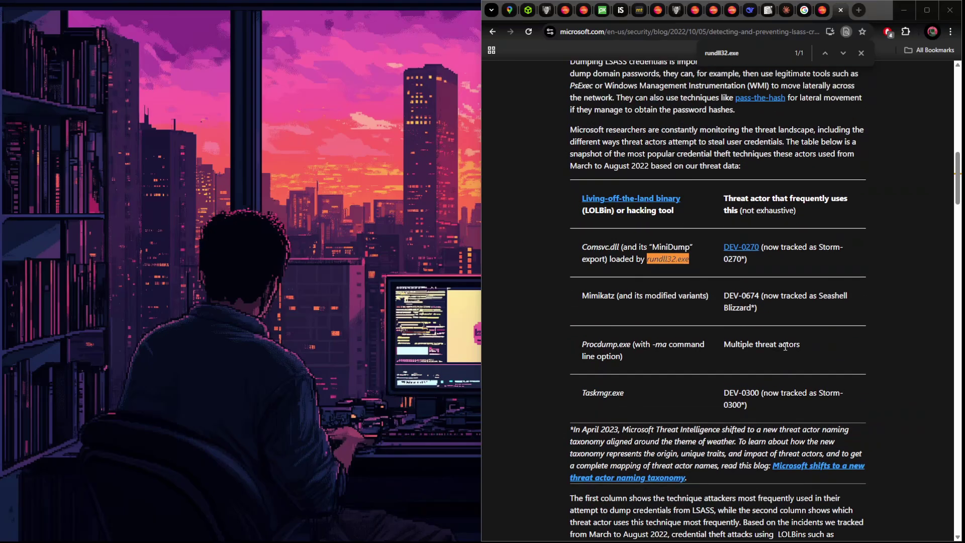
# - Return to the Google results and open the AhnLab LSASS credential dumping article
pyautogui.scroll(-2, 785, 346)
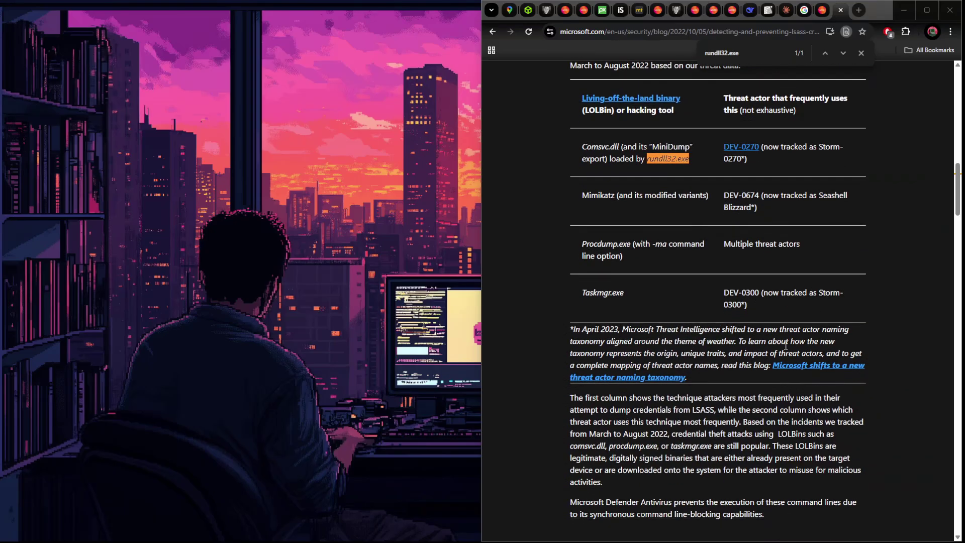
pyautogui.scroll(-2, 787, 344)
pyautogui.scroll(-4, 786, 342)
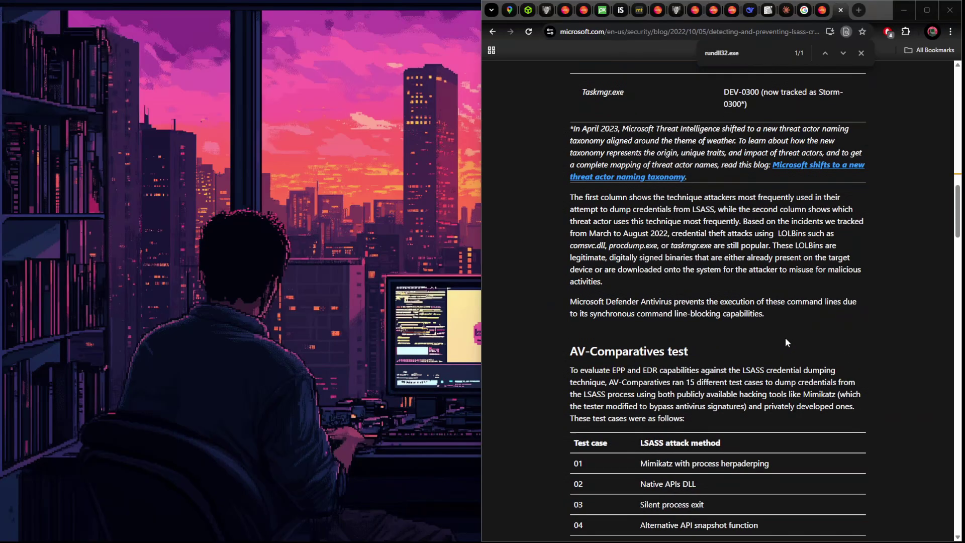
pyautogui.hotkey('alt', 'Left')
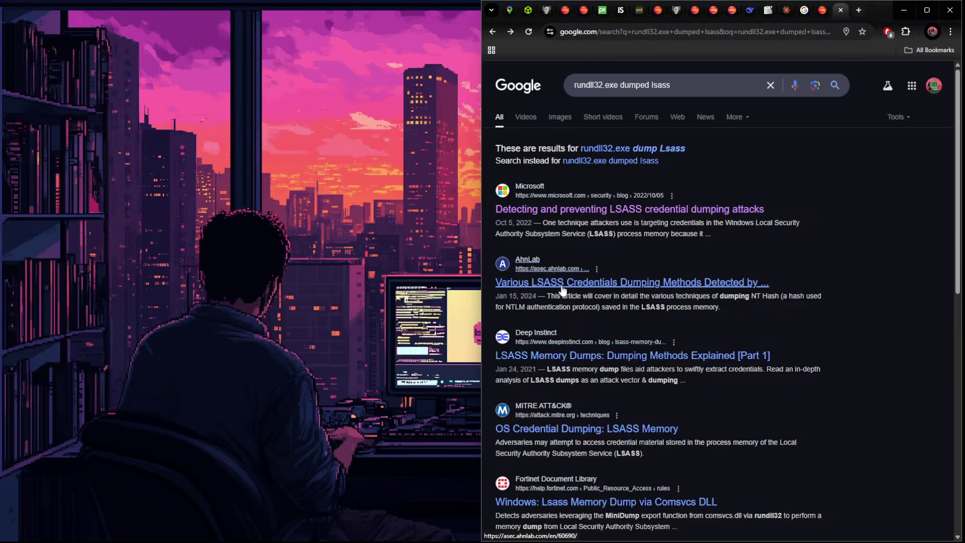
pyautogui.click(562, 286)
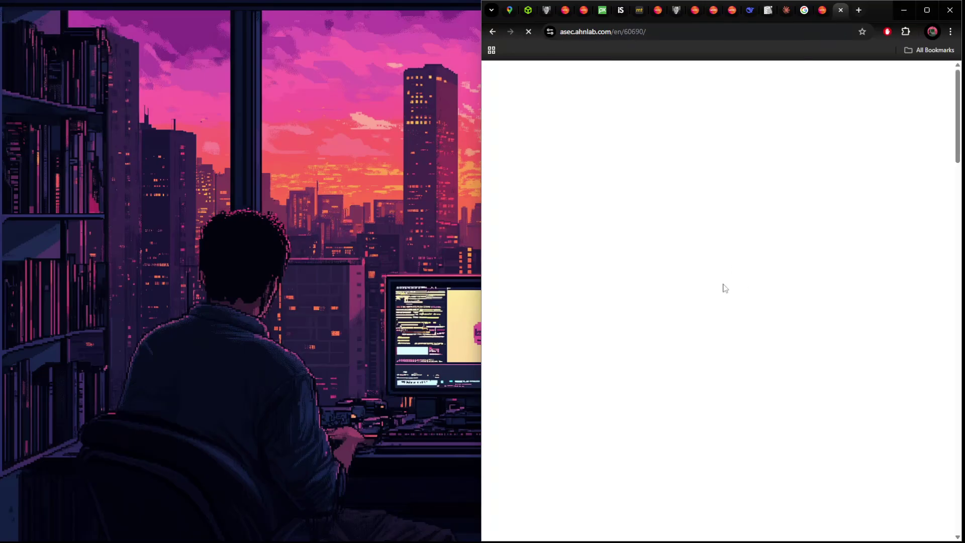
# - Find rundll32.exe in AhnLab's comsvcs.dll discussion, view the EDR screenshot, then open Deep Instinct's article
pyautogui.hotkey('ctrl', 'f')
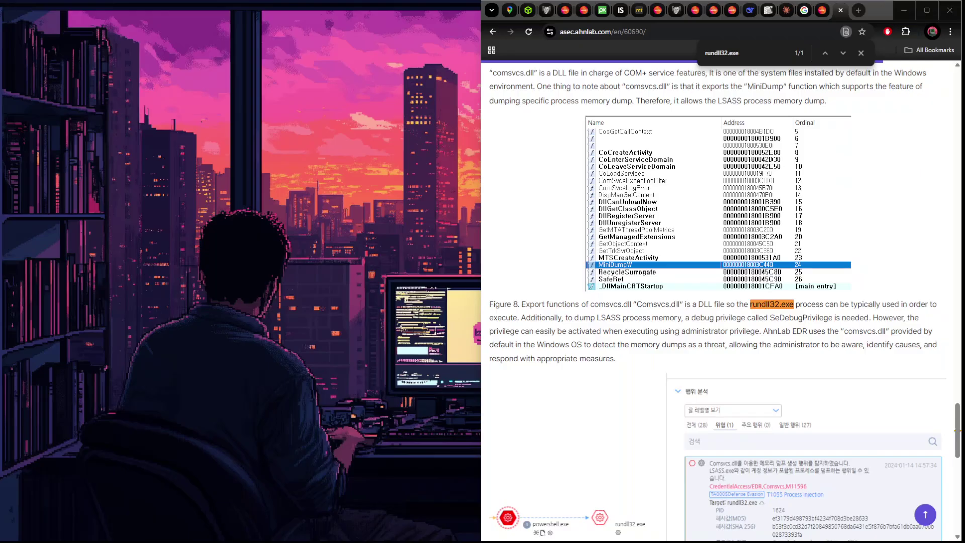
pyautogui.scroll(-1, 569, 256)
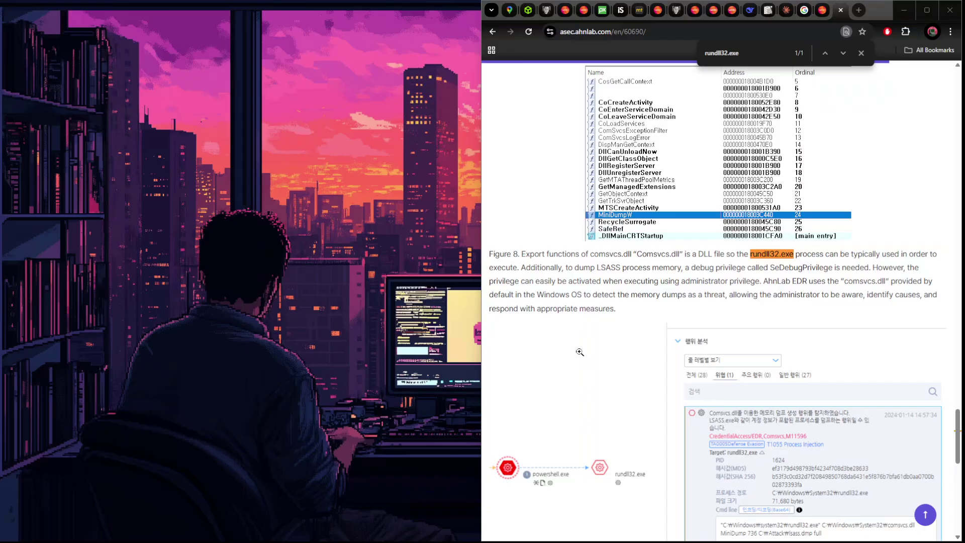
pyautogui.click(727, 384)
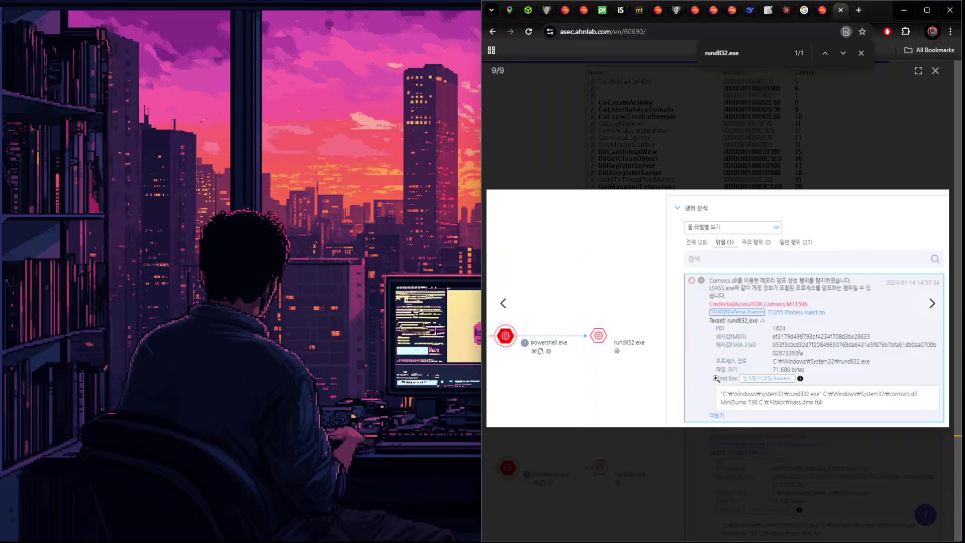
pyautogui.click(710, 467)
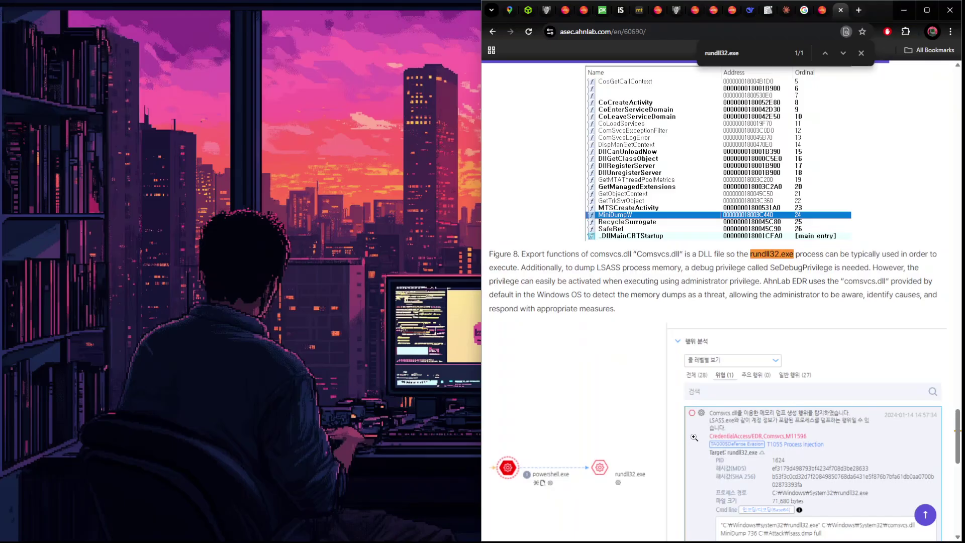
pyautogui.hotkey('alt', 'Left')
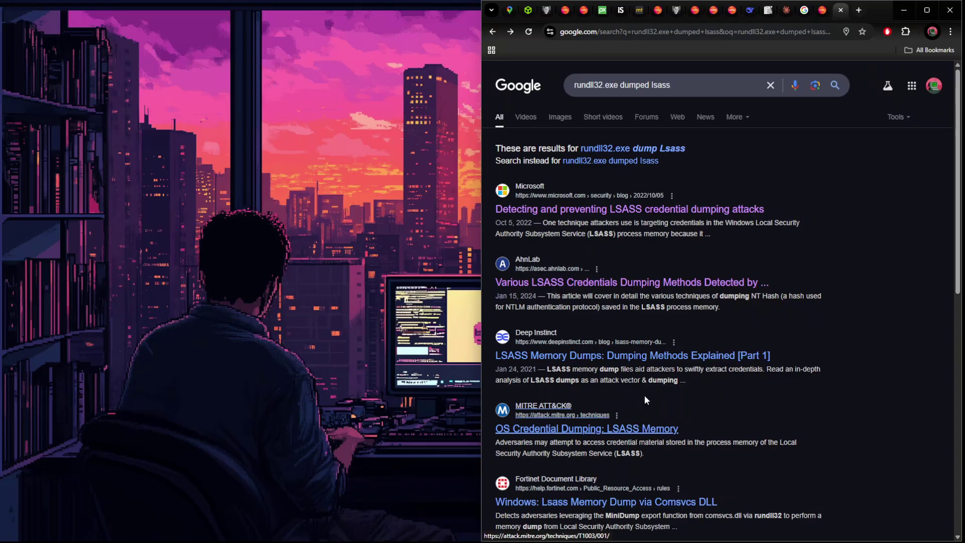
pyautogui.click(615, 355)
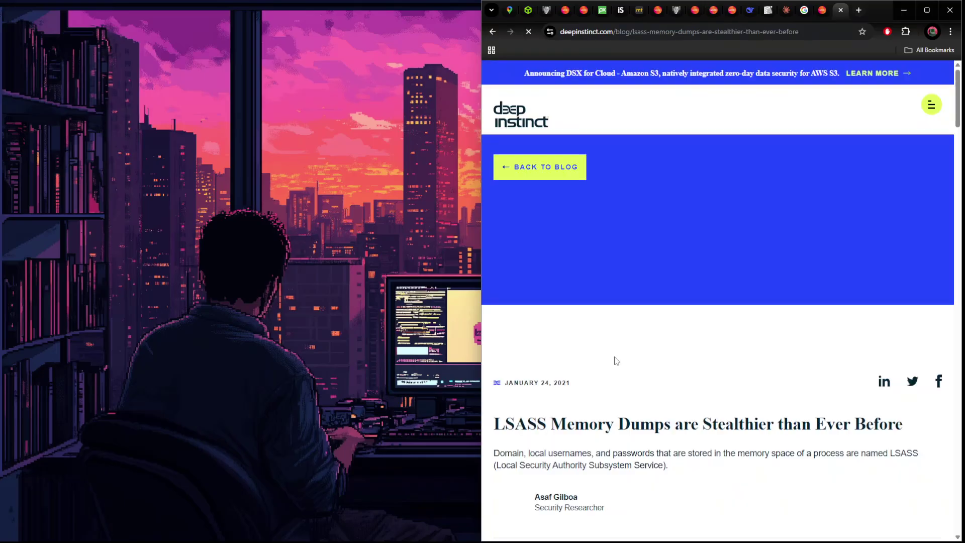
# - Dismiss the cookie notice and highlight the rundll32.exe comsvcs.dll MiniDump command under '7. Comsvcs.dll'
pyautogui.scroll(-5, 616, 357)
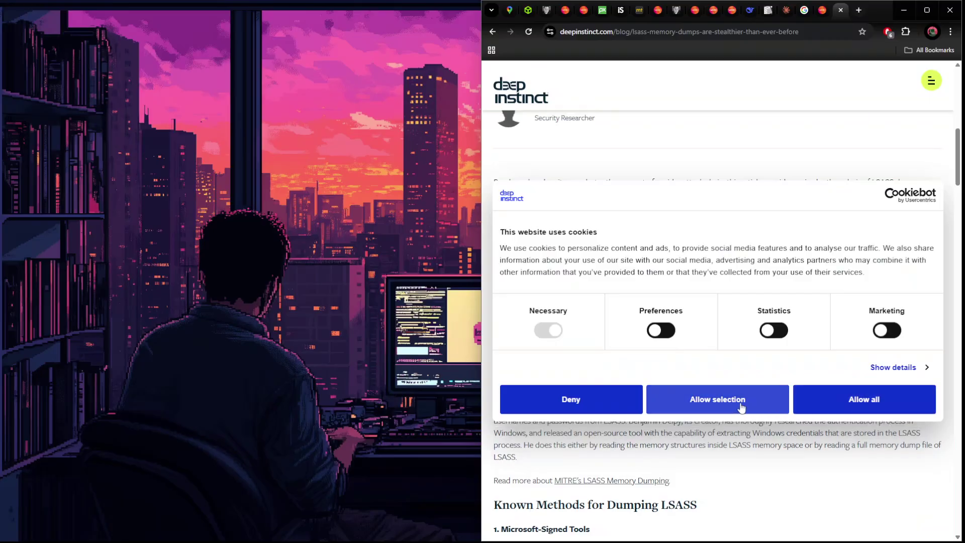
pyautogui.click(820, 399)
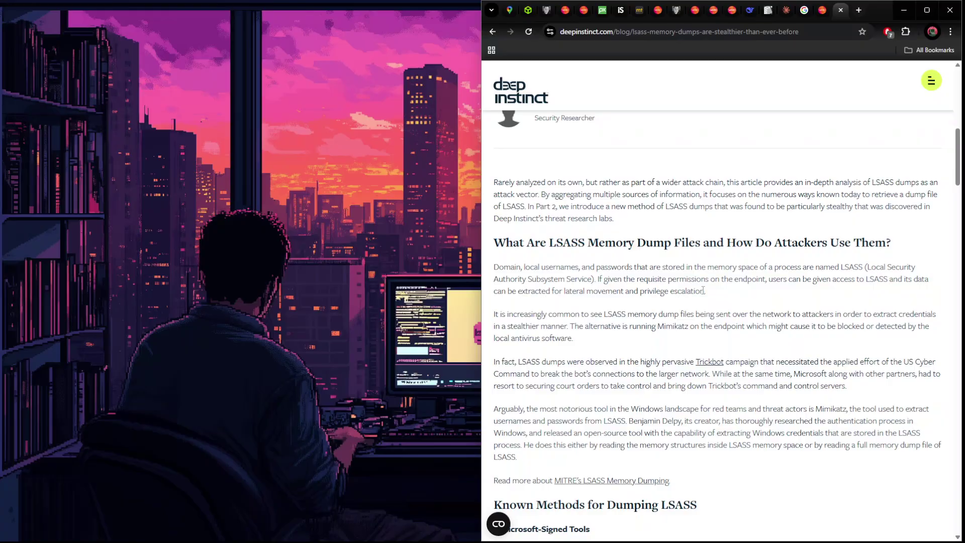
pyautogui.hotkey('ctrl', 'f')
pyautogui.press('Return')
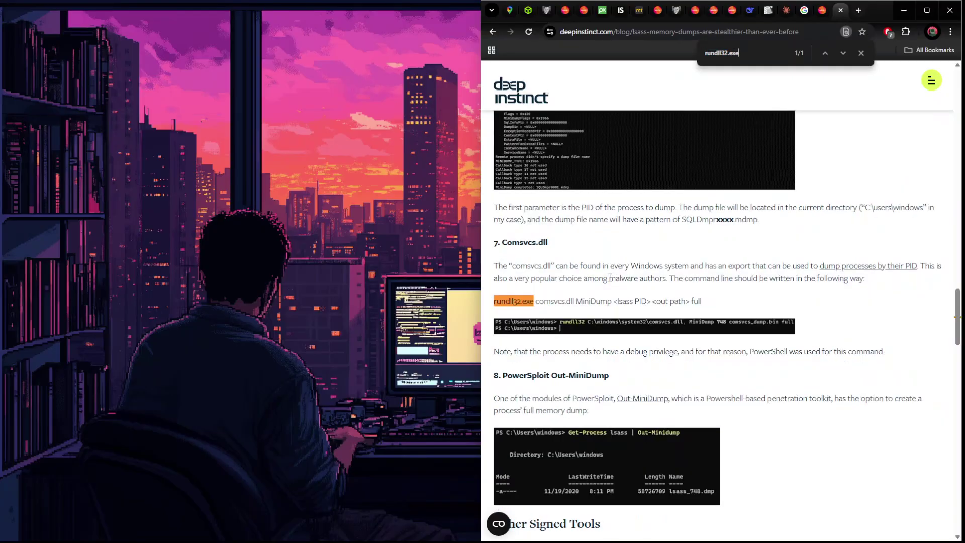
pyautogui.moveTo(586, 269); pyautogui.dragTo(813, 266)
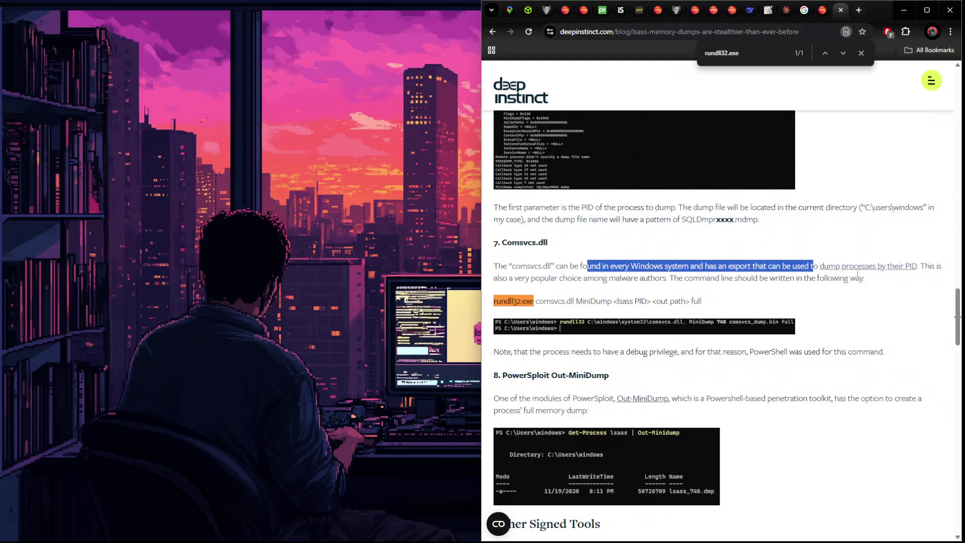
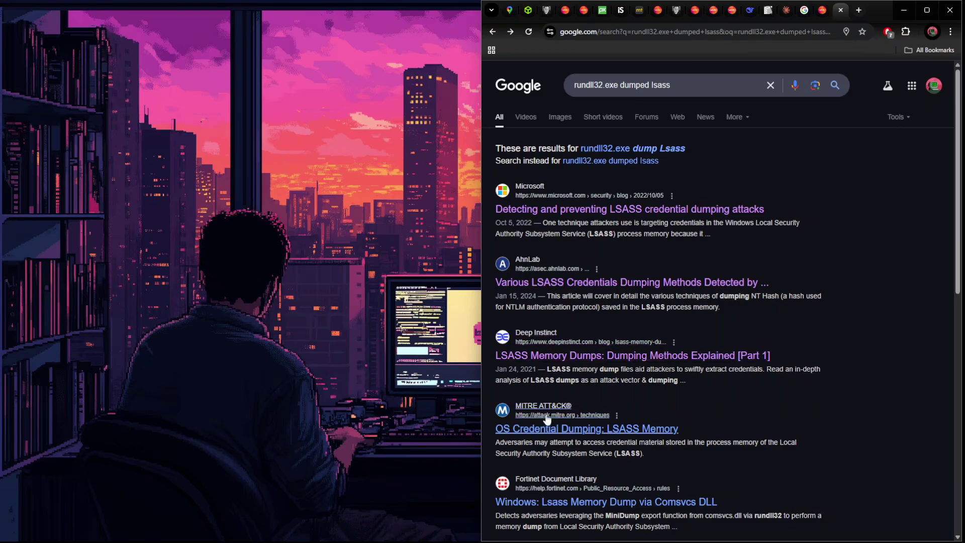
# - On MITRE ATT&CK's T1003.001 LSASS Memory page, locate rundll32.exe in the detection queries
pyautogui.click(537, 416)
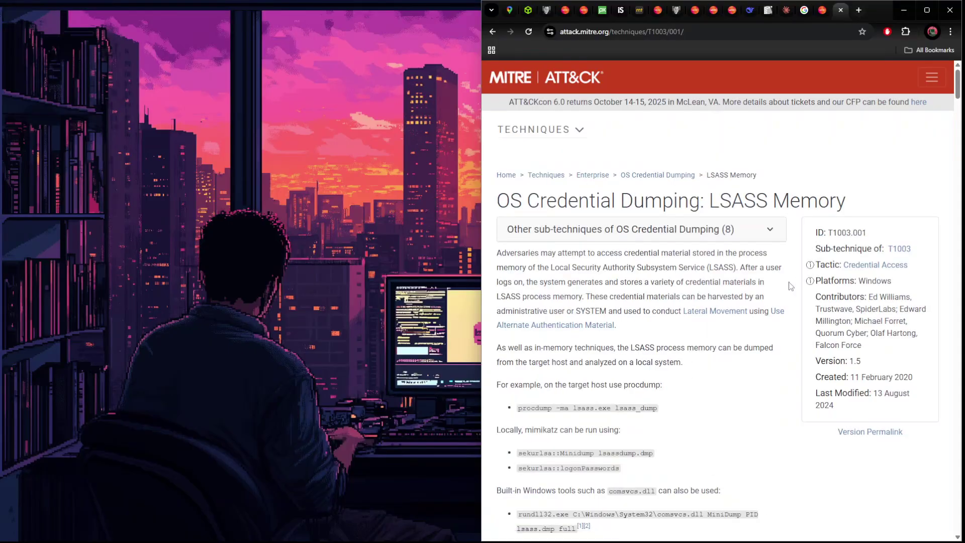
pyautogui.hotkey('ctrl', 'f')
pyautogui.hotkey('ctrl', 'c')
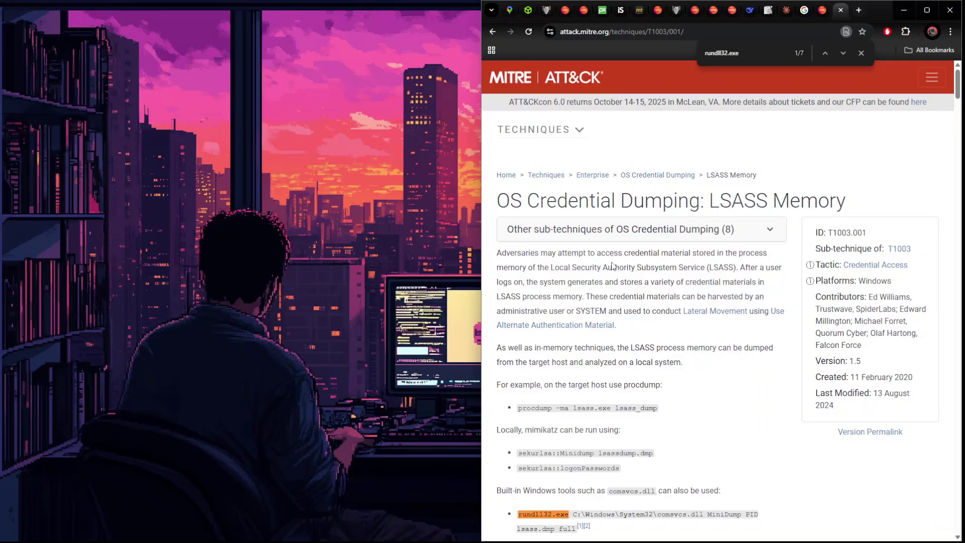
pyautogui.scroll(-2, 613, 266)
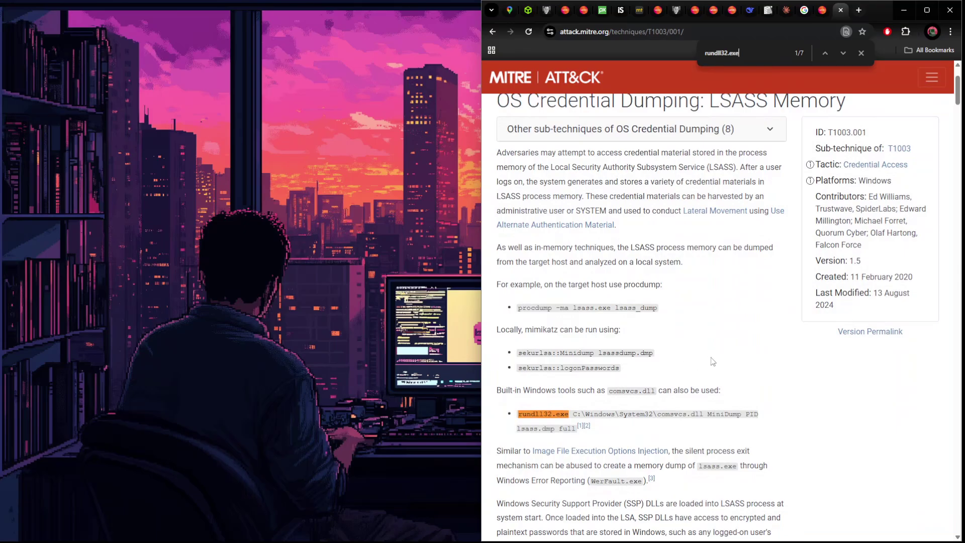
pyautogui.press('Return')
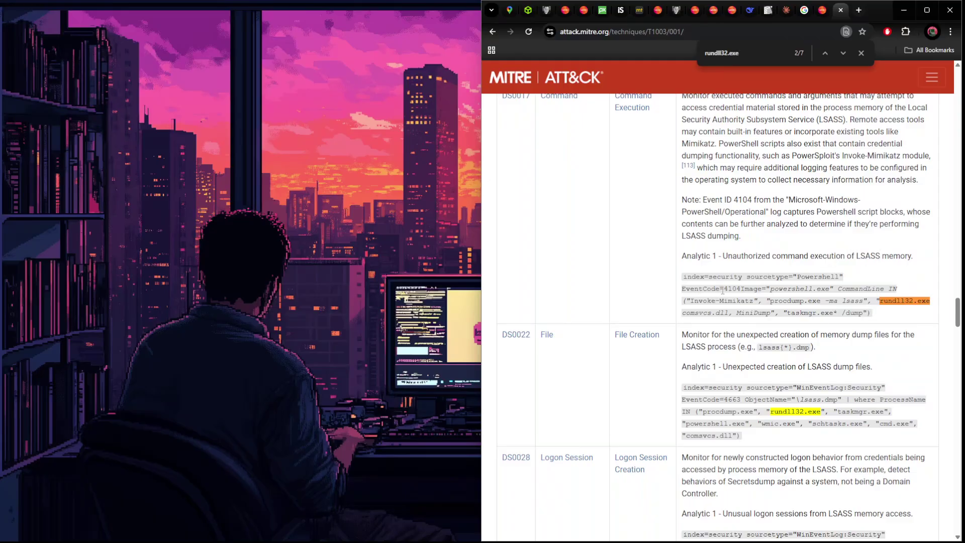
pyautogui.moveTo(719, 288); pyautogui.dragTo(791, 289)
pyautogui.click(791, 291)
# - Submit rundll32.exe as the HTB Academy answer for the other lsass-dumping process
pyautogui.click(529, 11)
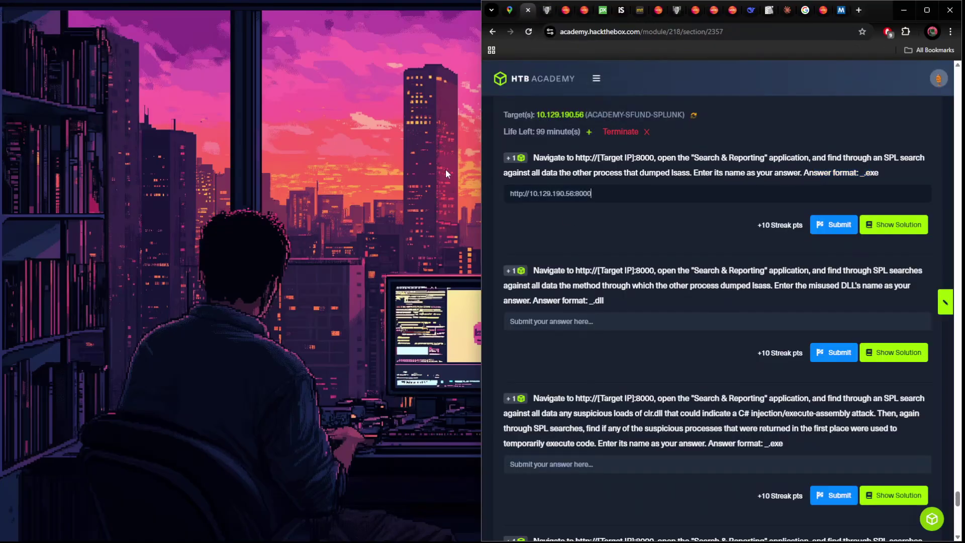
pyautogui.hotkey('ctrl', 'a')
pyautogui.hotkey('ctrl', 'v')
pyautogui.click(839, 225)
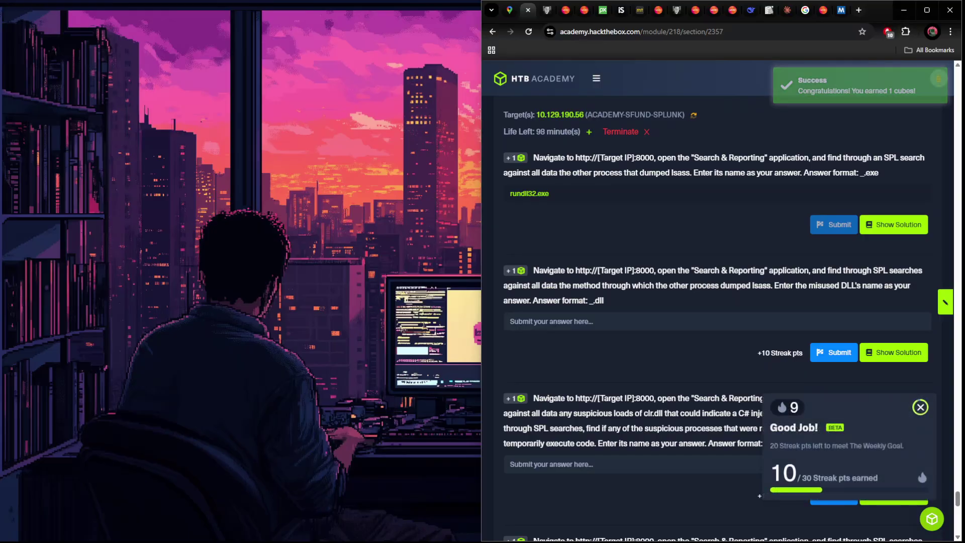
pyautogui.hotkey('alt', 'Tab')
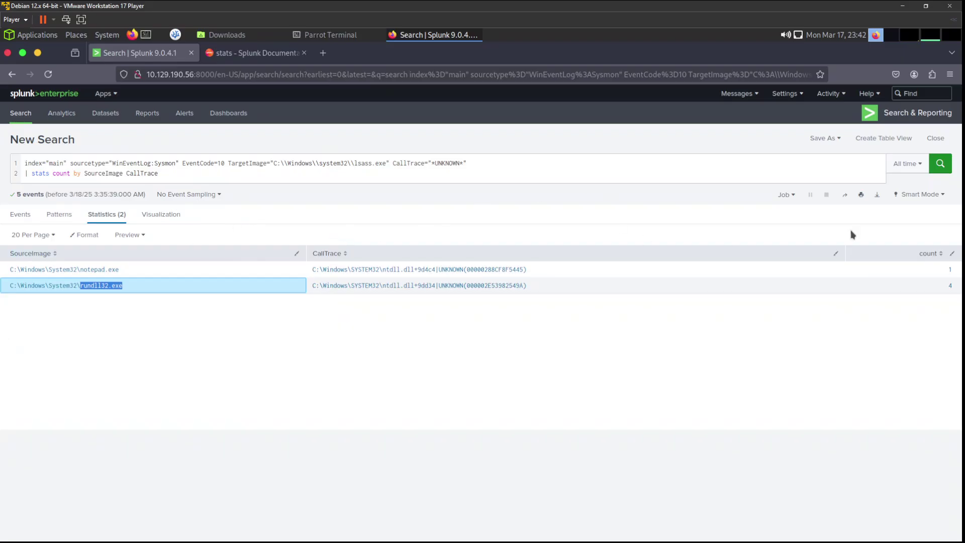
# - Copy the CallTrace value from Splunk's rundll32.exe row
pyautogui.moveTo(525, 286); pyautogui.dragTo(274, 287)
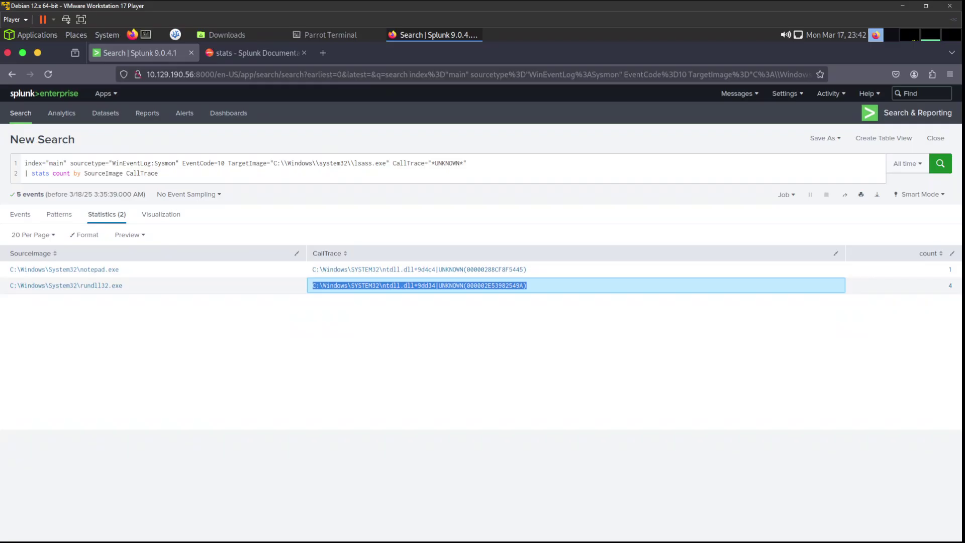
pyautogui.hotkey('alt', 'Tab')
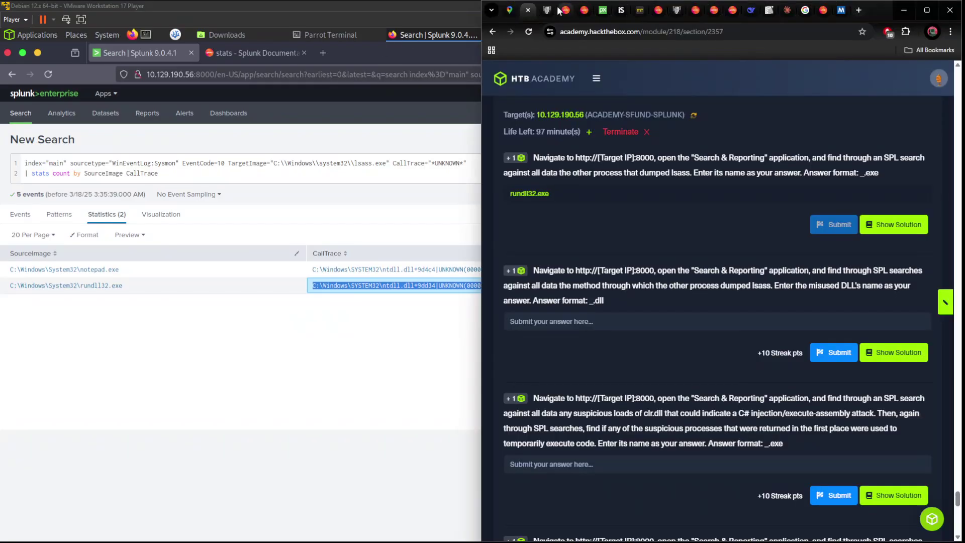
# - Search the Sysmon Event ID 10 reference page for the copied call trace, then 'run' and 'rund'
pyautogui.click(549, 10)
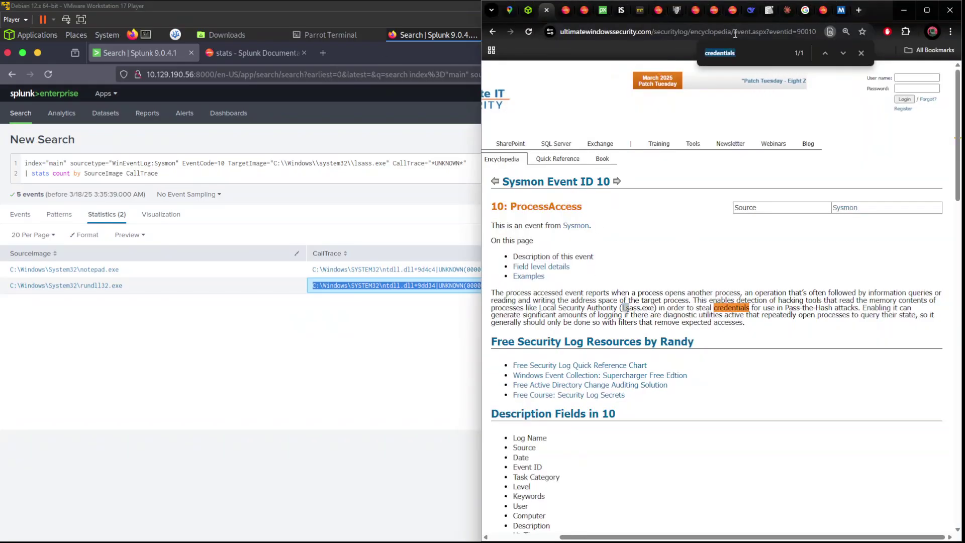
pyautogui.hotkey('ctrl', 'a')
pyautogui.hotkey('ctrl', 'v')
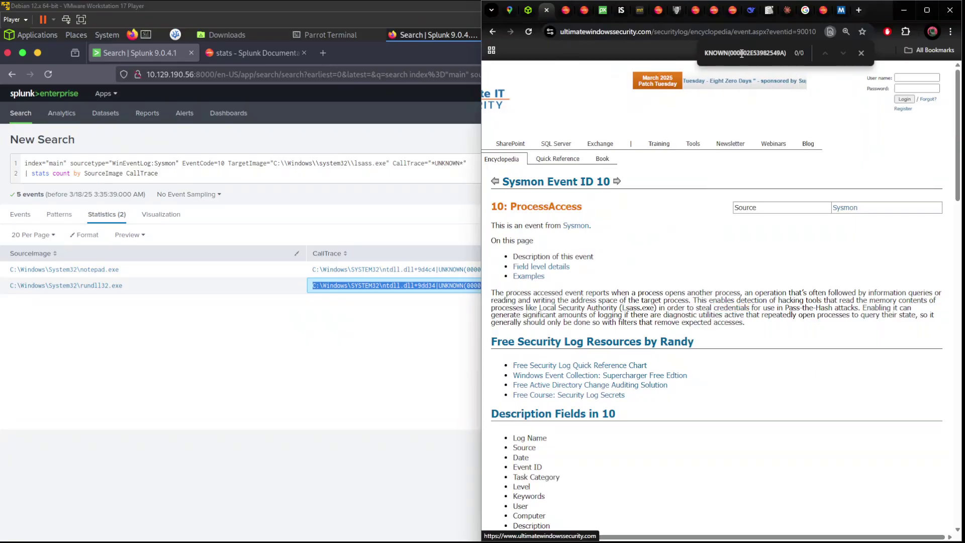
pyautogui.doubleClick(740, 53)
pyautogui.write('run')
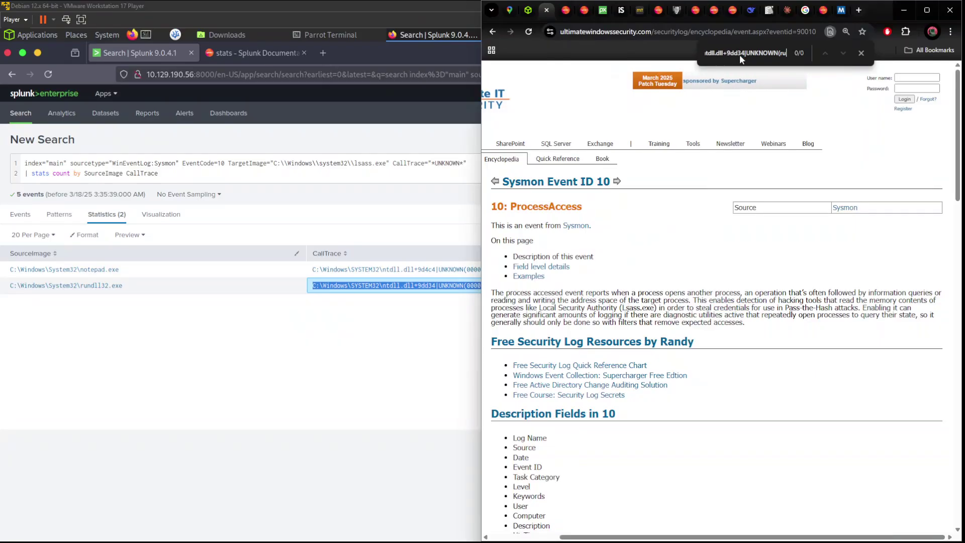
pyautogui.press('BackSpace')
pyautogui.press('BackSpace')
pyautogui.press('BackSpace')
pyautogui.press('BackSpace')
pyautogui.press('BackSpace')
pyautogui.press('BackSpace')
pyautogui.press('BackSpace')
pyautogui.press('BackSpace')
pyautogui.press('BackSpace')
pyautogui.press('BackSpace')
pyautogui.press('BackSpace')
pyautogui.press('BackSpace')
pyautogui.press('BackSpace')
pyautogui.press('BackSpace')
pyautogui.press('BackSpace')
pyautogui.press('BackSpace')
pyautogui.press('BackSpace')
pyautogui.press('BackSpace')
pyautogui.press('BackSpace')
pyautogui.press('BackSpace')
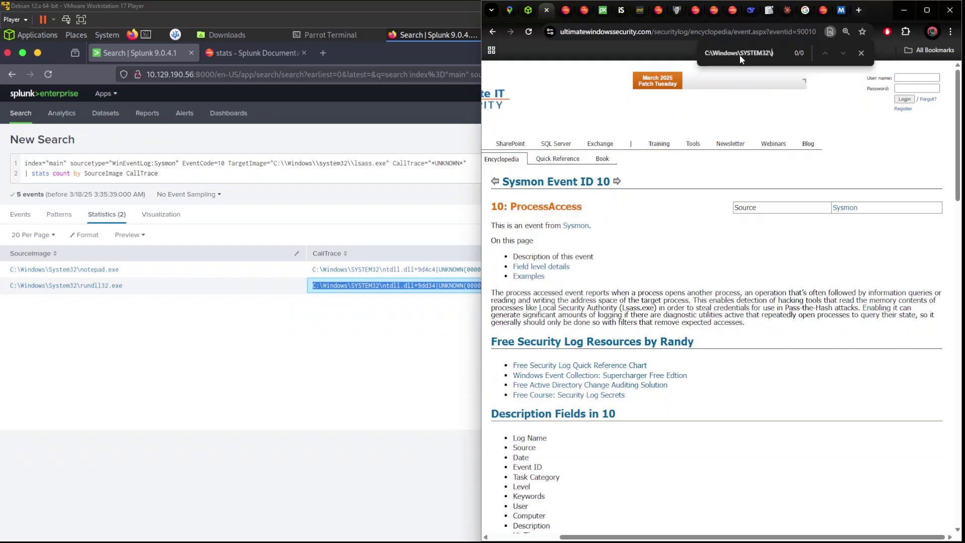
pyautogui.press('BackSpace')
pyautogui.press('BackSpace')
pyautogui.press('BackSpace')
pyautogui.press('BackSpace')
pyautogui.press('BackSpace')
pyautogui.press('BackSpace')
pyautogui.write('rund')
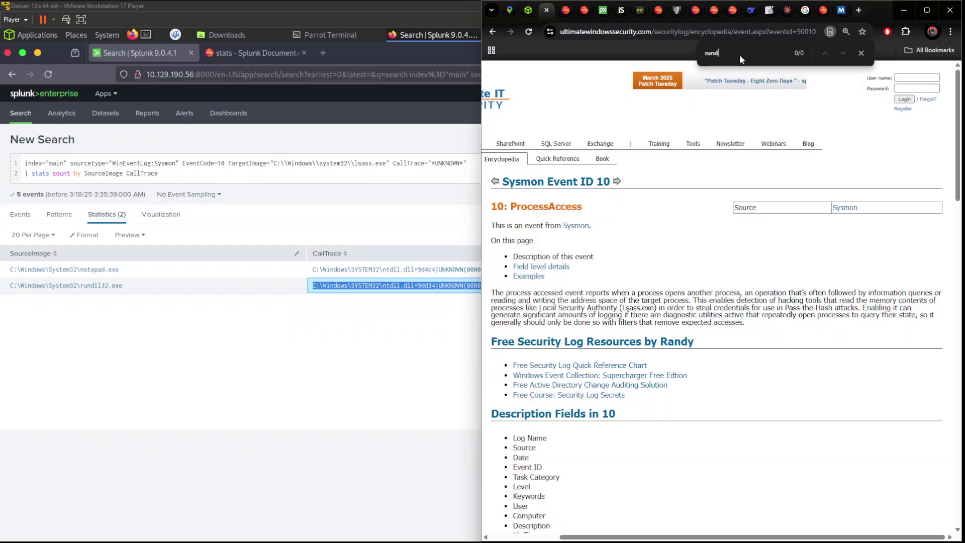
pyautogui.press('BackSpace')
pyautogui.scroll(-15, 682, 194)
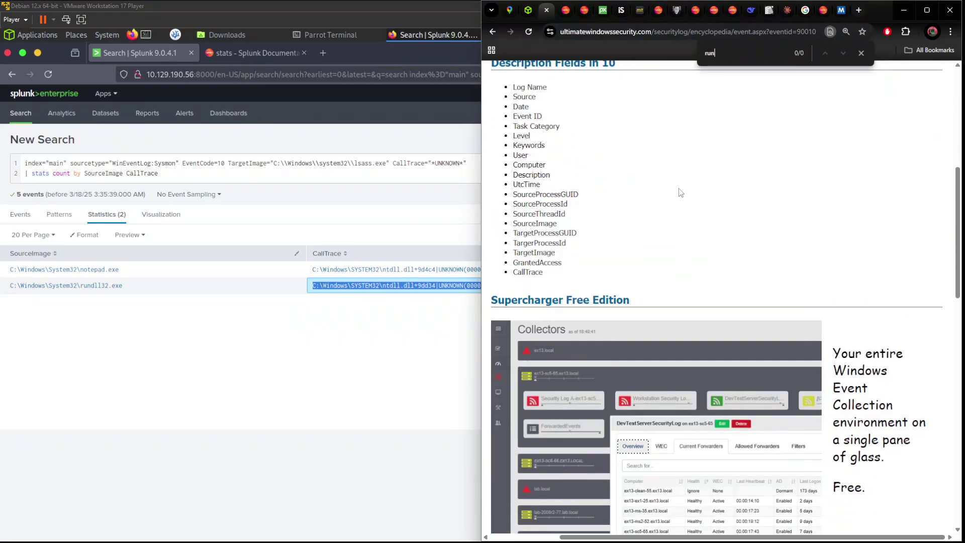
pyautogui.scroll(-10, 682, 194)
# - Google 'rundll32.exe dumped lsass vs notepad'
pyautogui.click(836, 8)
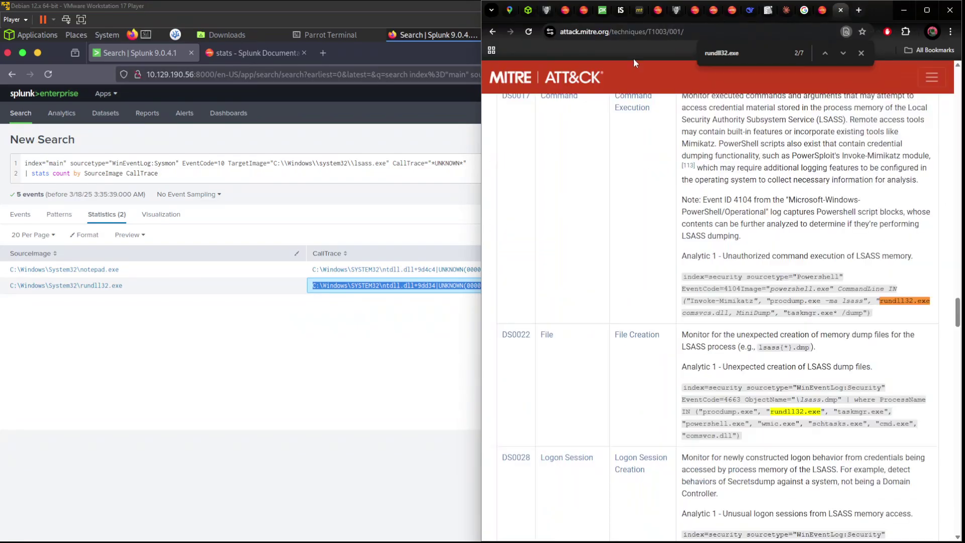
pyautogui.click(581, 35)
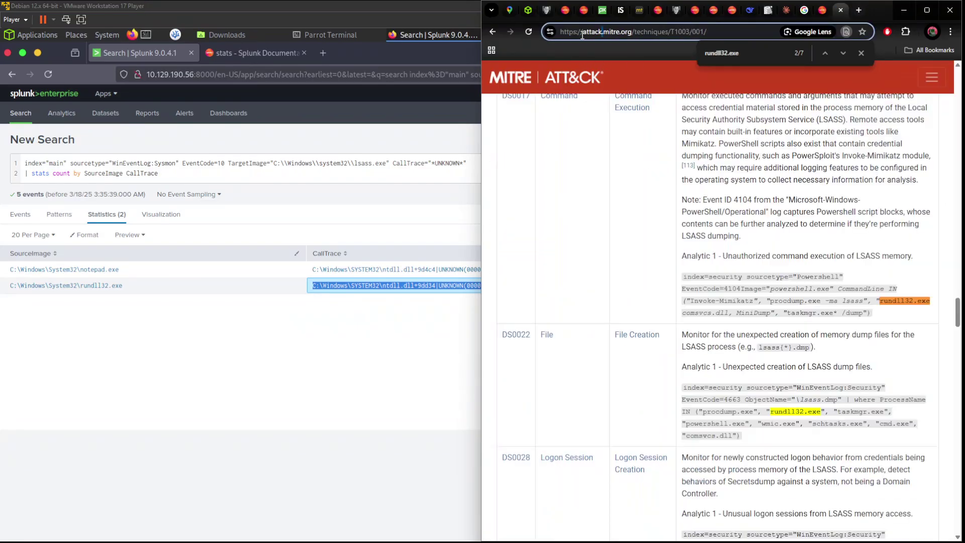
pyautogui.write('rund')
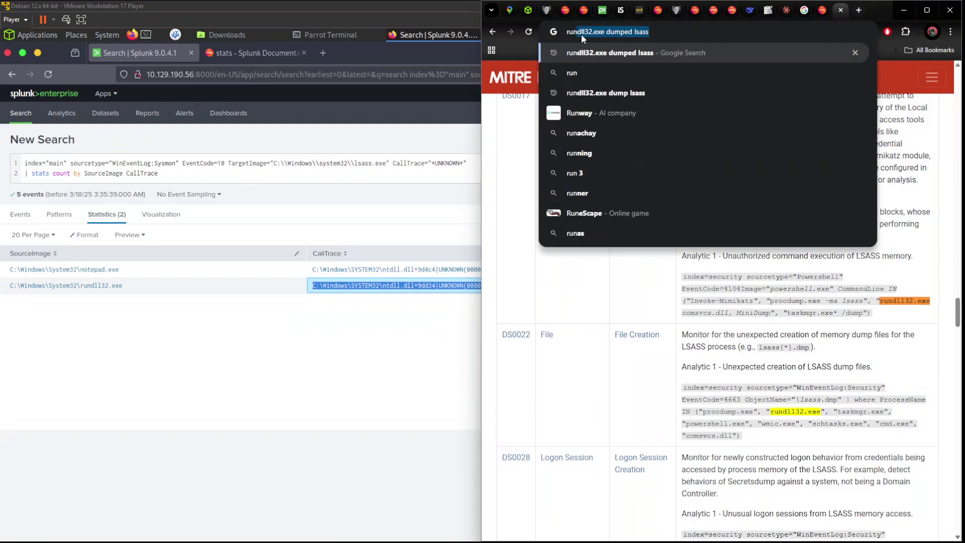
pyautogui.write('ll')
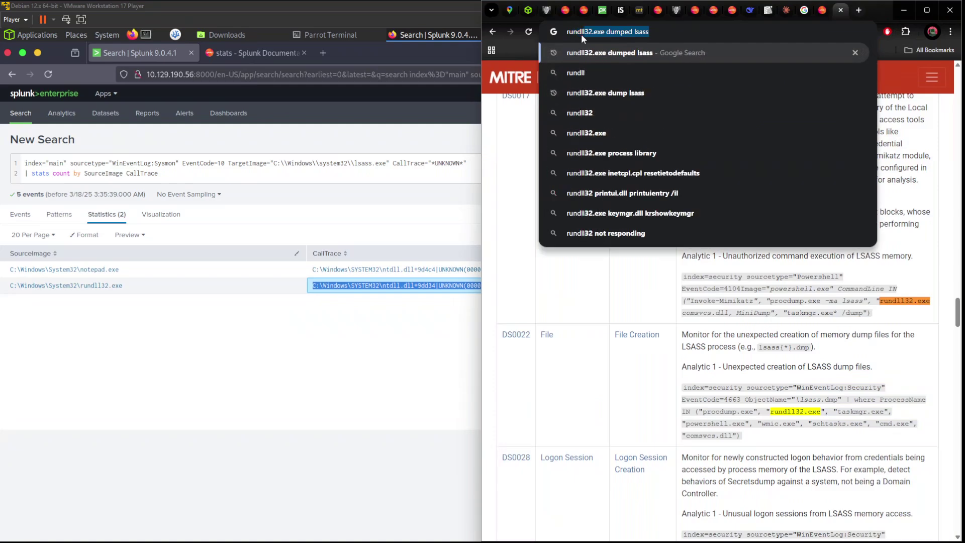
pyautogui.press('Right')
pyautogui.write('v')
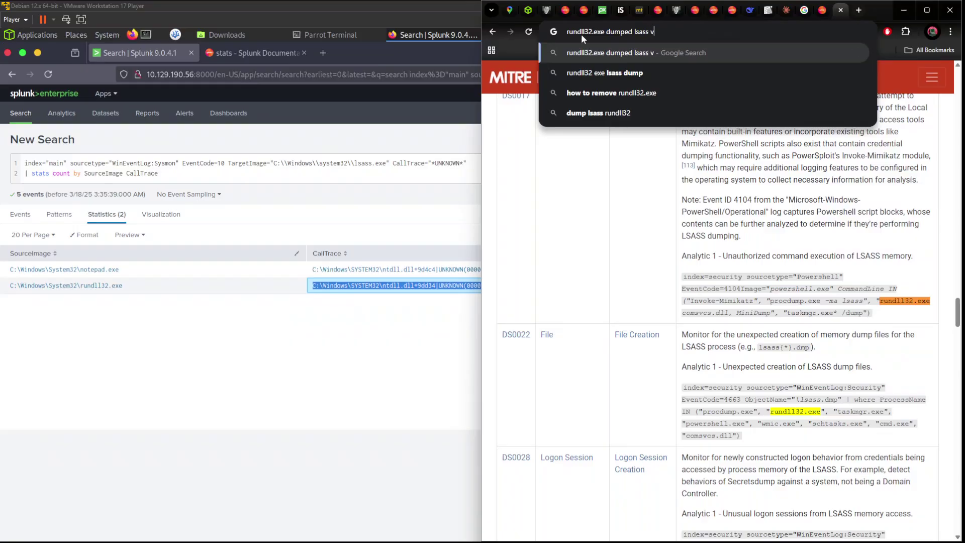
pyautogui.write('s notepad')
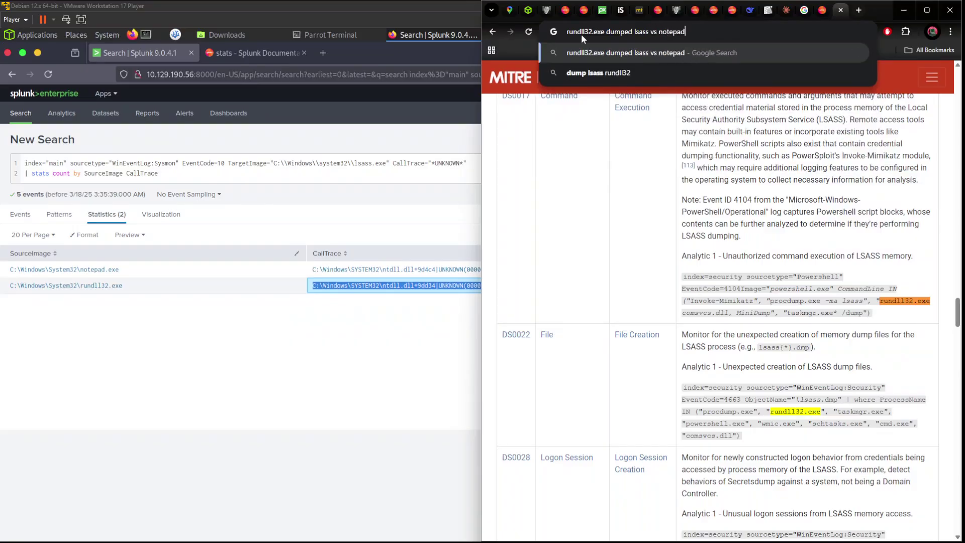
pyautogui.press('Return')
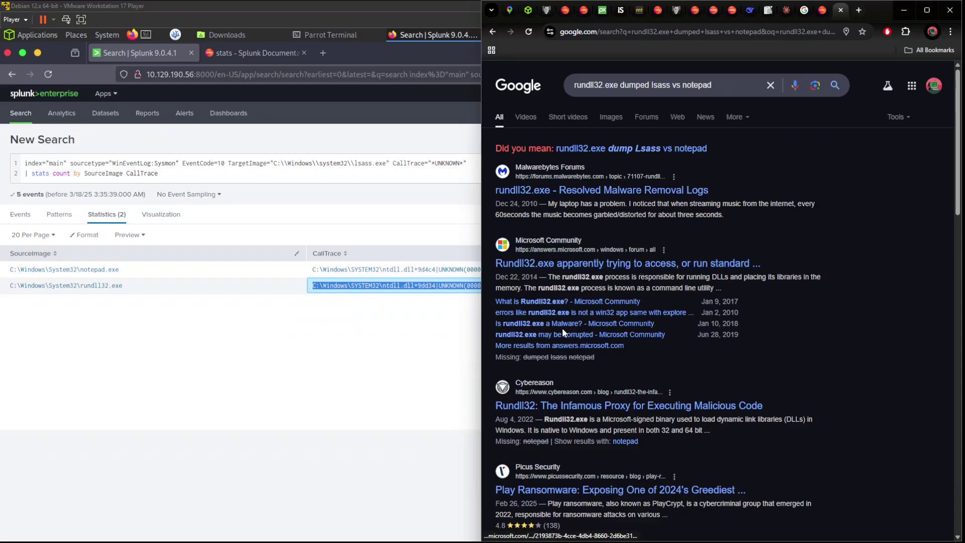
# - Rerun it as the suggested 'rundll32.exe dump Lsass vs notepad' search, then reveal Splunk's results
pyautogui.scroll(-1, 589, 324)
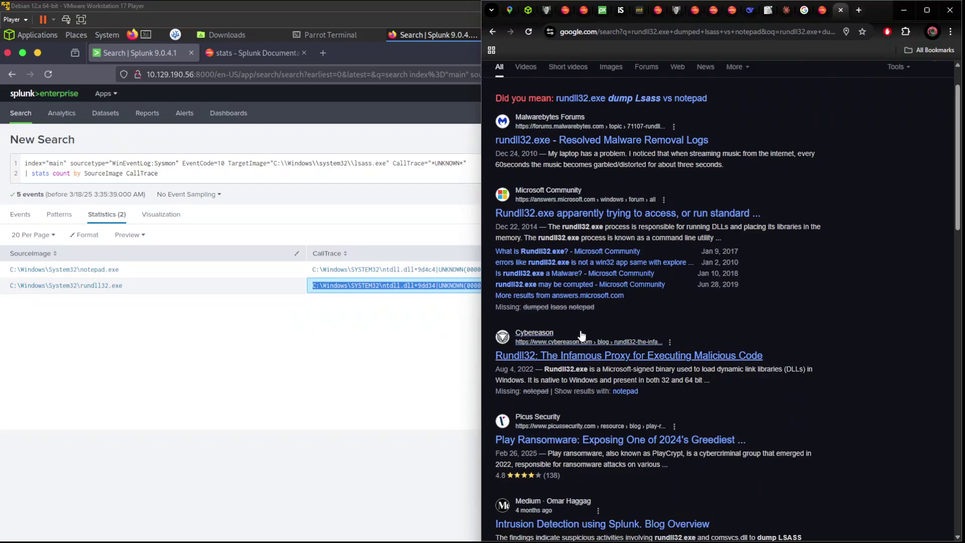
pyautogui.scroll(1, 557, 127)
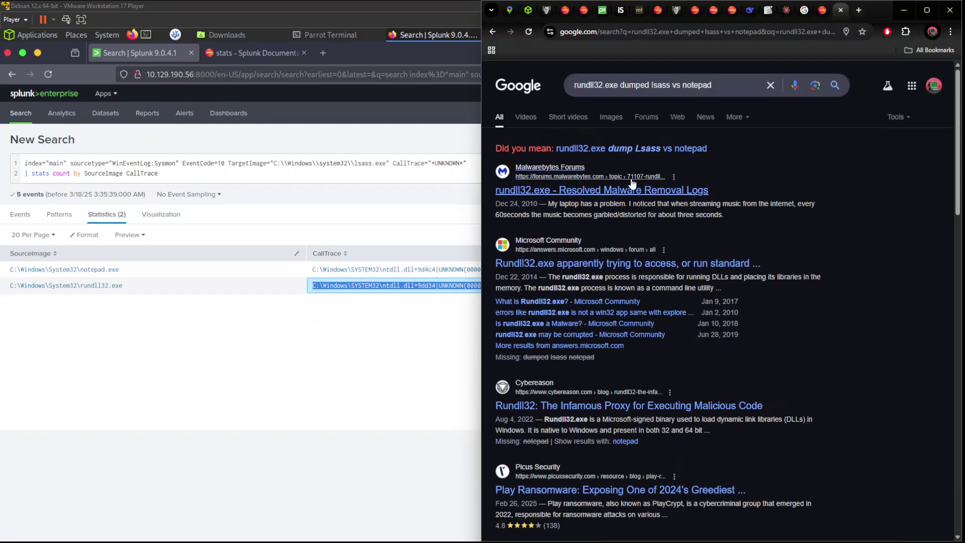
pyautogui.click(621, 150)
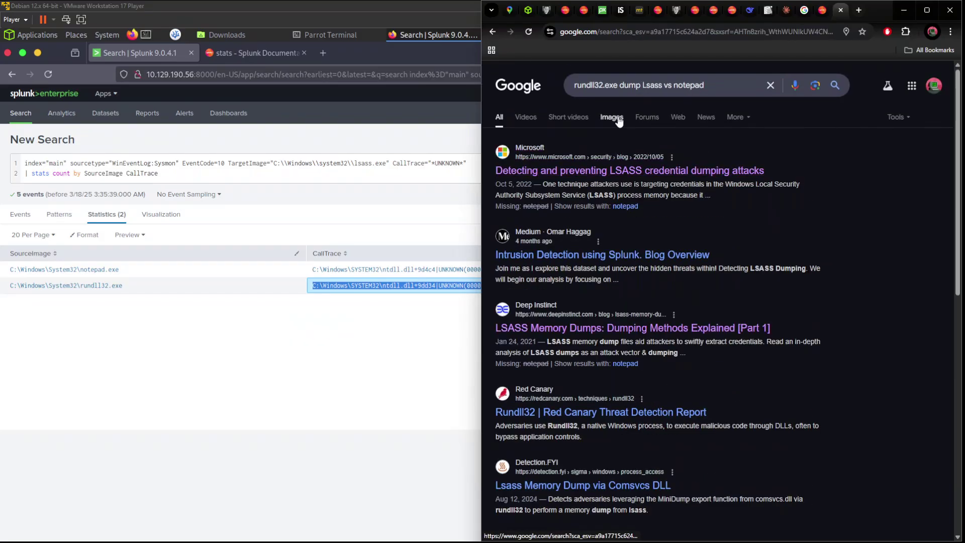
pyautogui.click(903, 10)
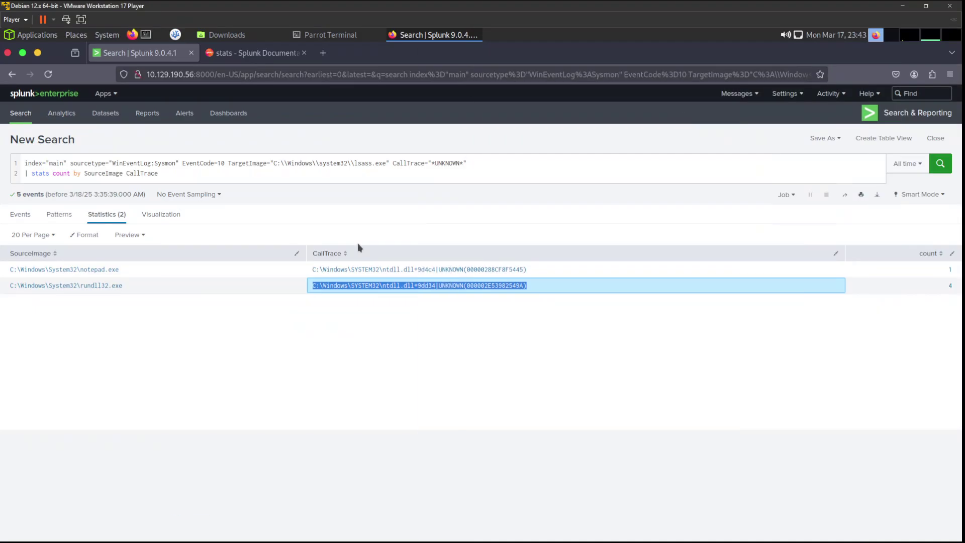